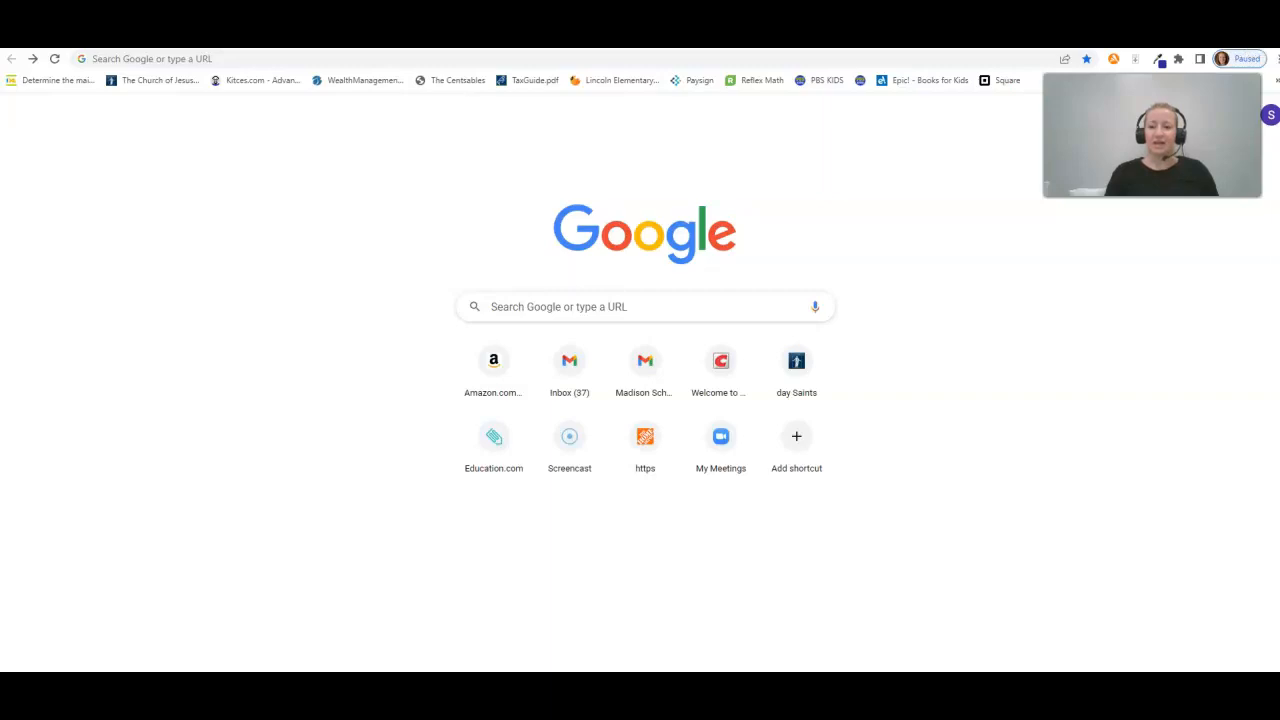
# Show the browser window beside the Meterologist Google Search document and search Google for meteorologist
pyautogui.click(1241, 38)
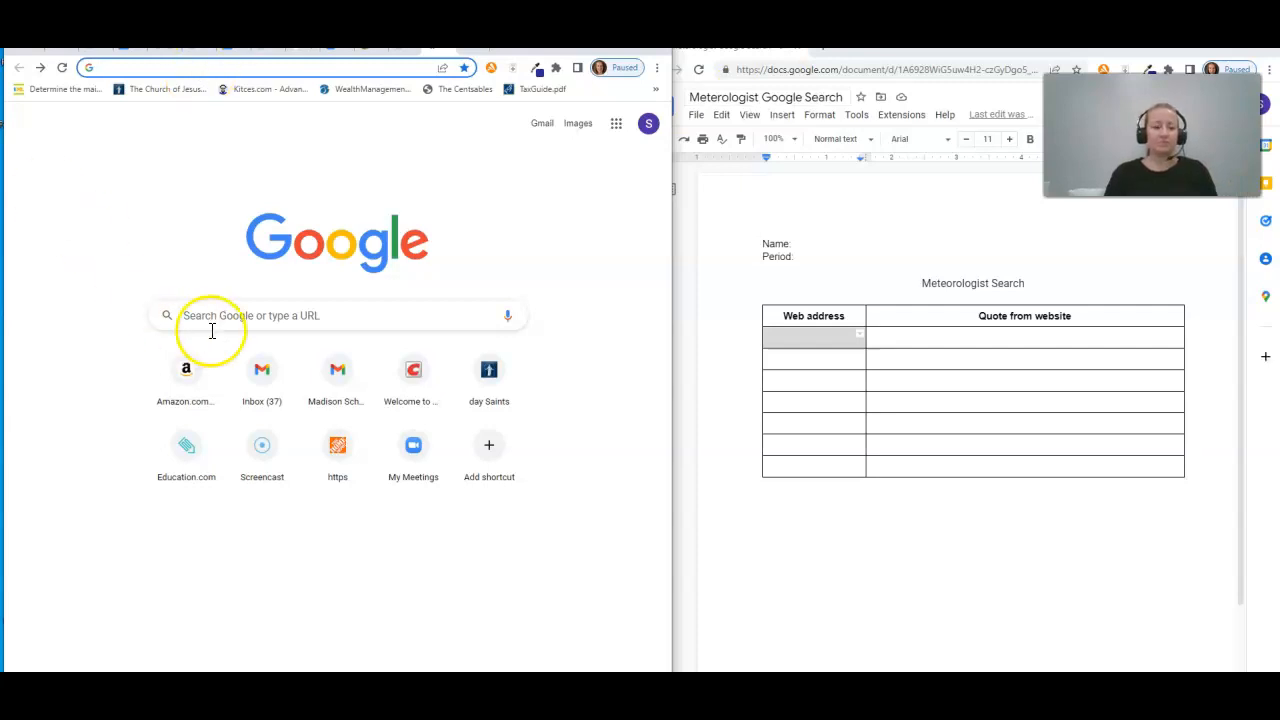
pyautogui.click(251, 323)
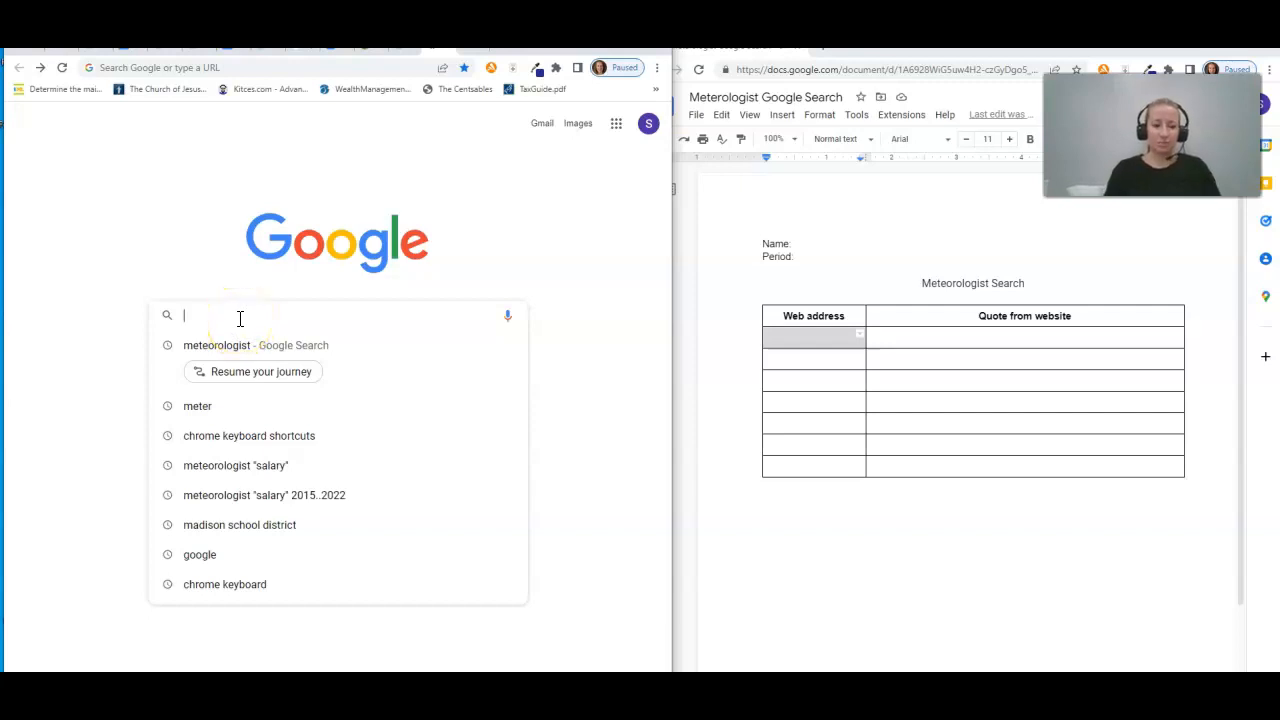
pyautogui.write('meter')
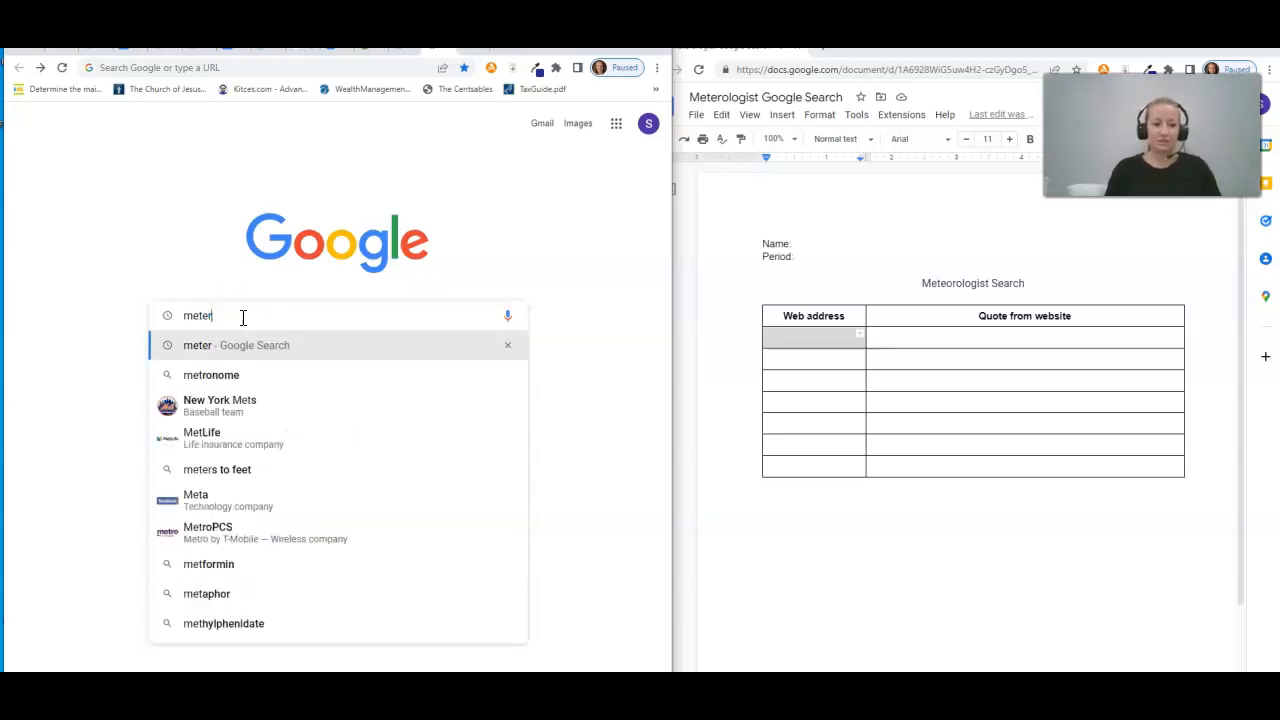
pyautogui.write('ologist')
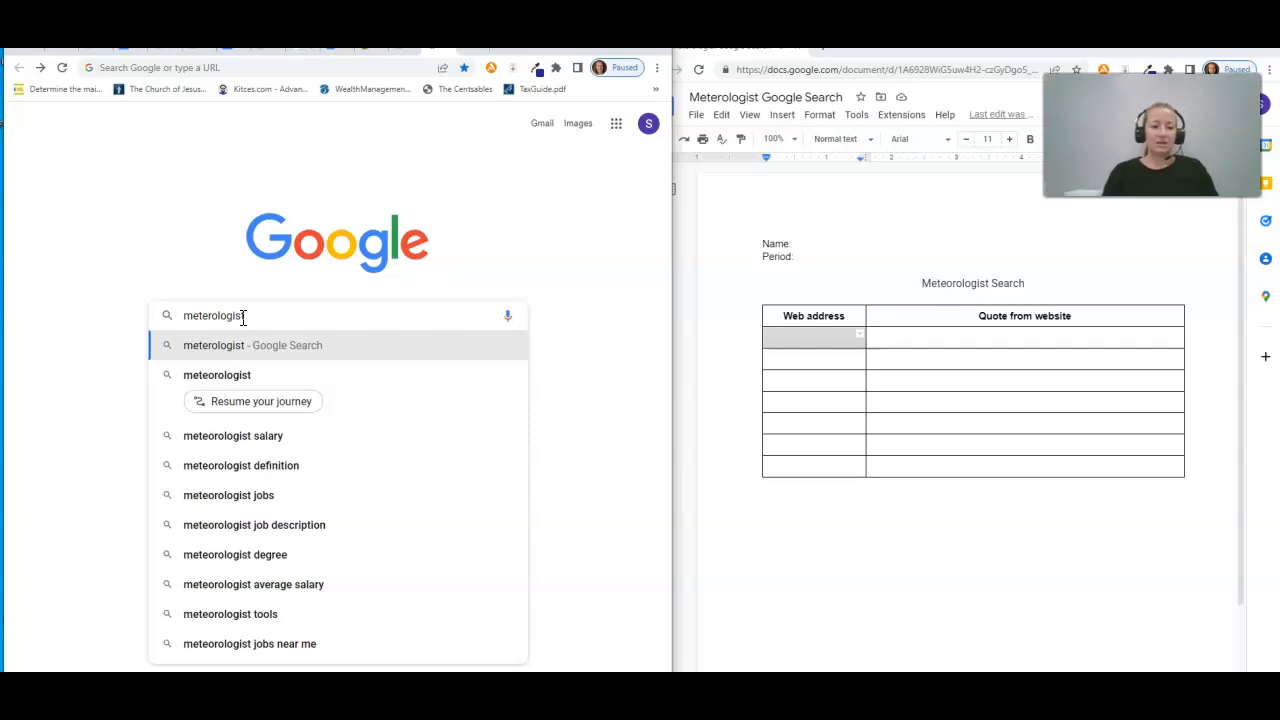
pyautogui.click(232, 385)
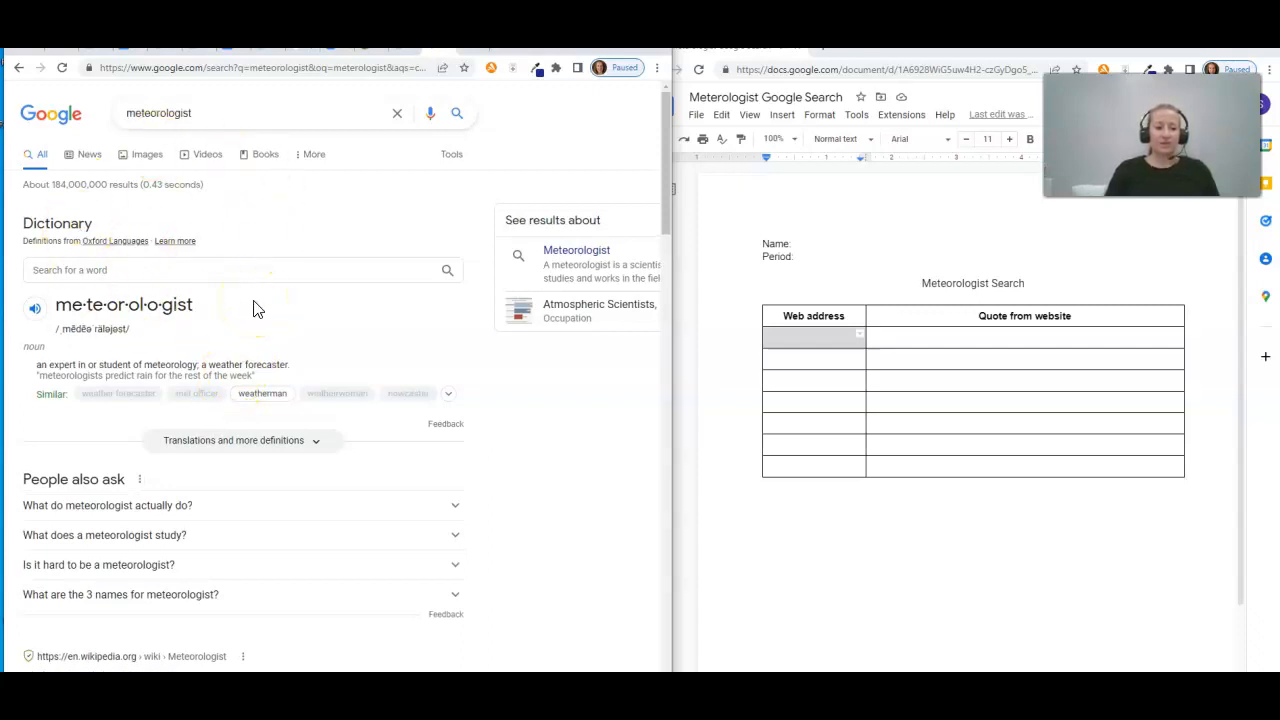
# Open the Wikipedia article on Meteorologist and examine the About Wikipedia page for who can write and change its articles
pyautogui.moveTo(665, 149); pyautogui.dragTo(674, 206)
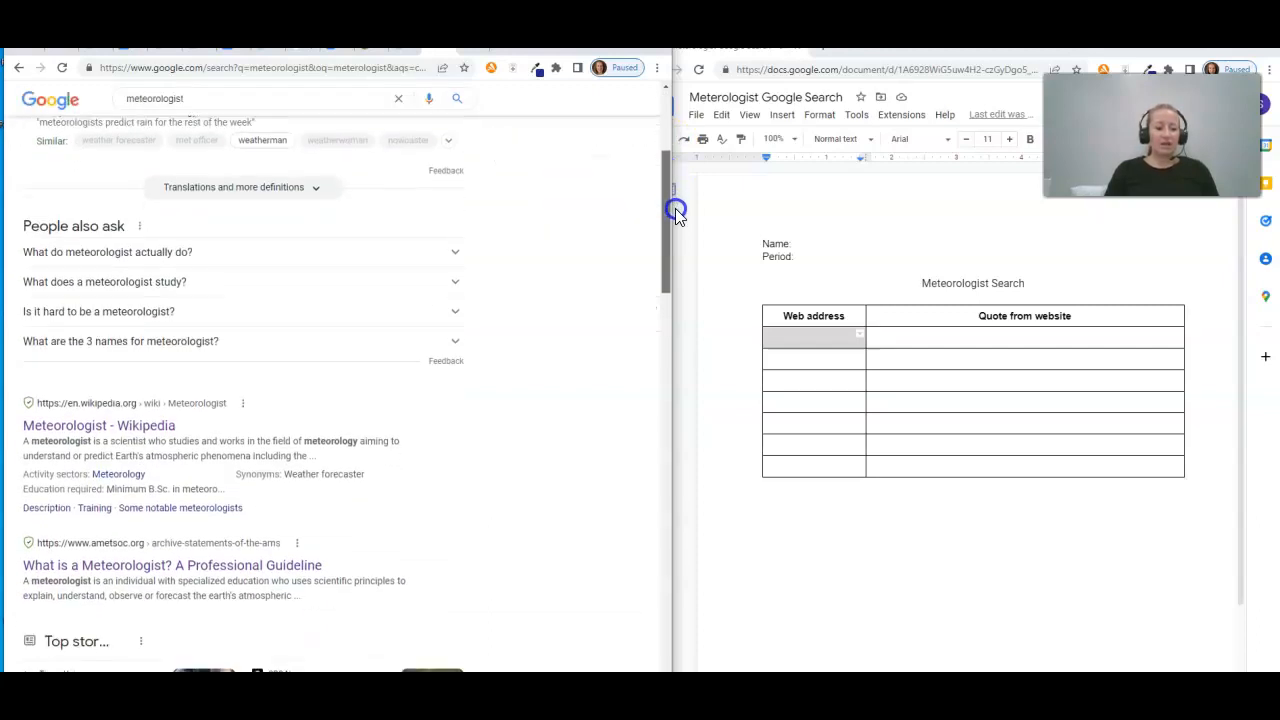
pyautogui.click(104, 428)
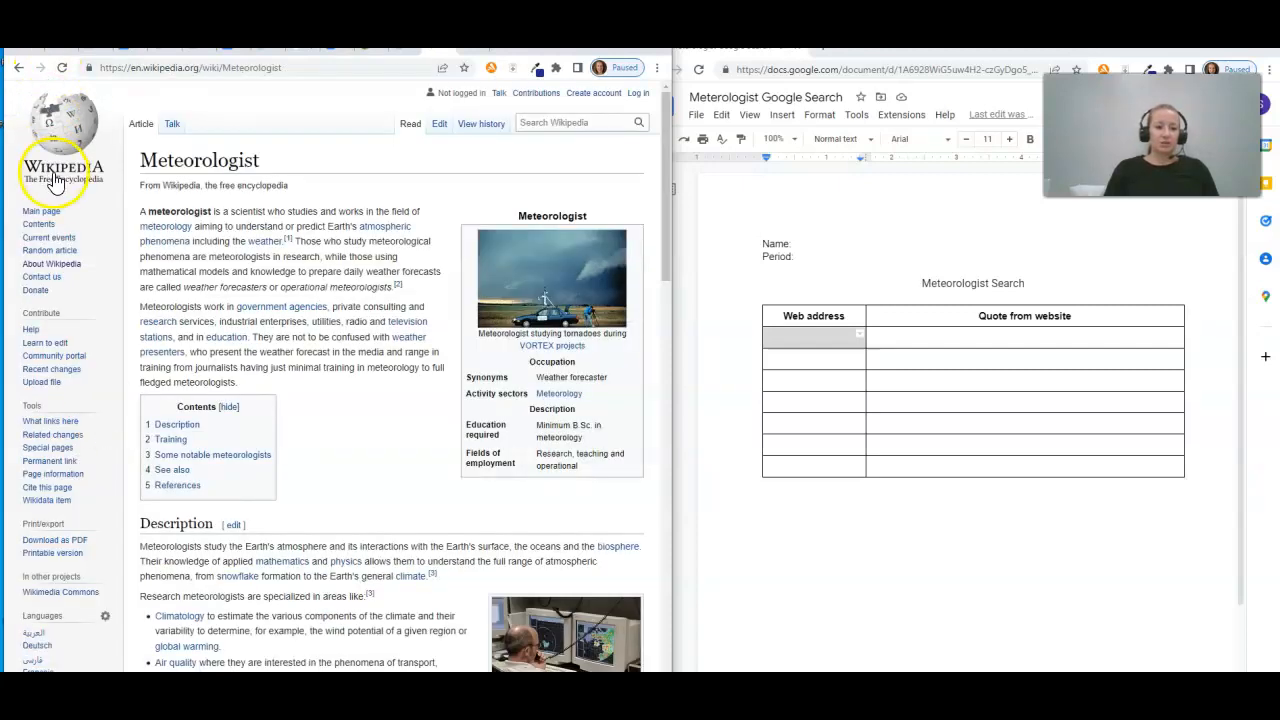
pyautogui.click(44, 266)
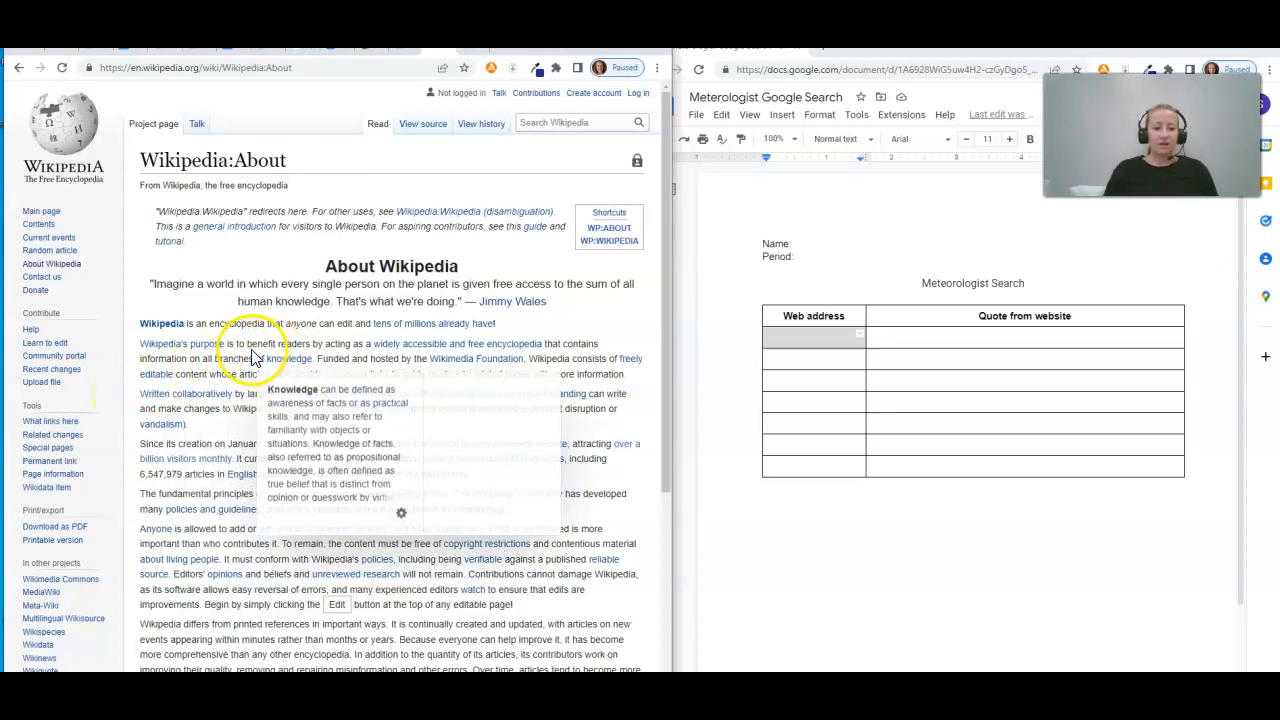
pyautogui.moveTo(276, 367)
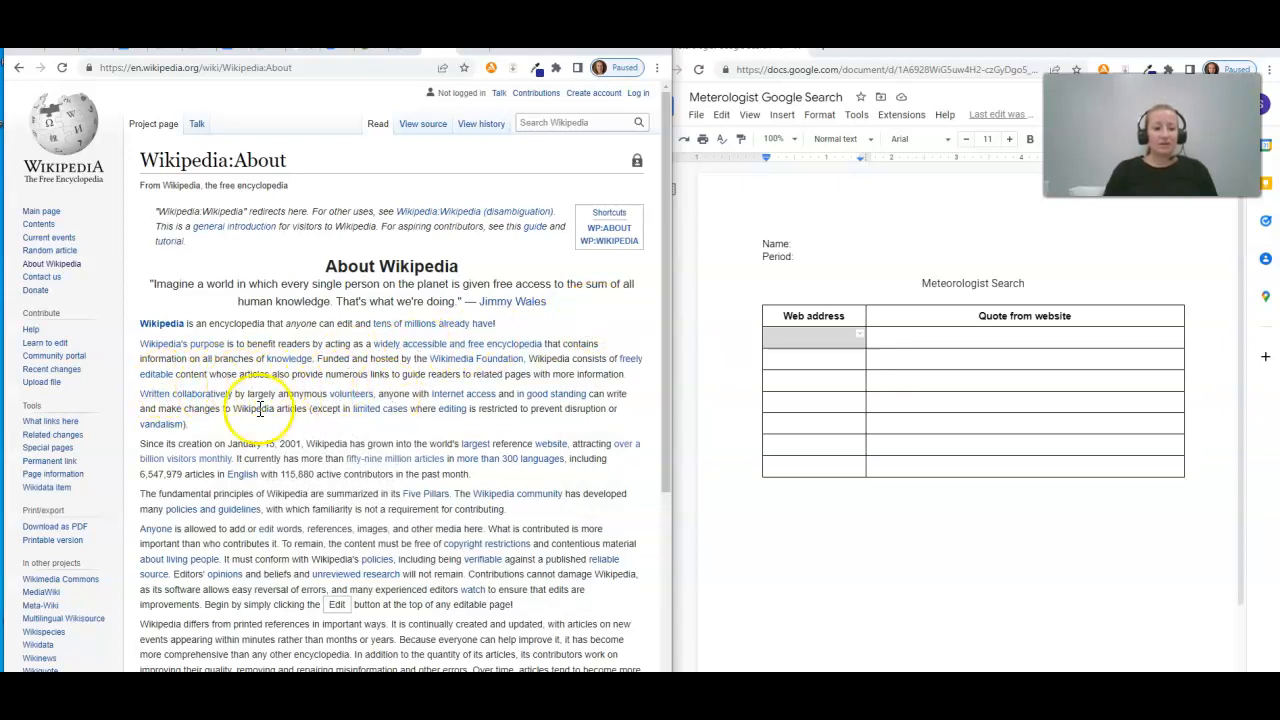
pyautogui.moveTo(140, 396); pyautogui.dragTo(619, 418)
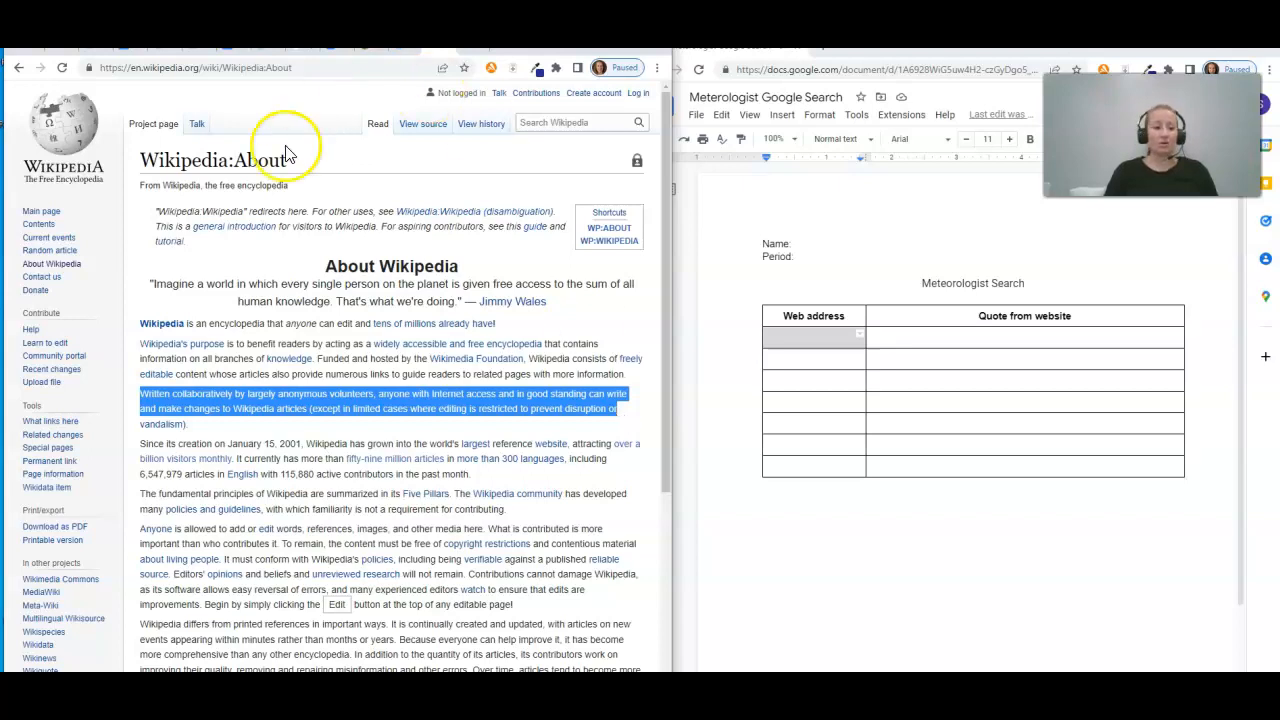
pyautogui.click(218, 268)
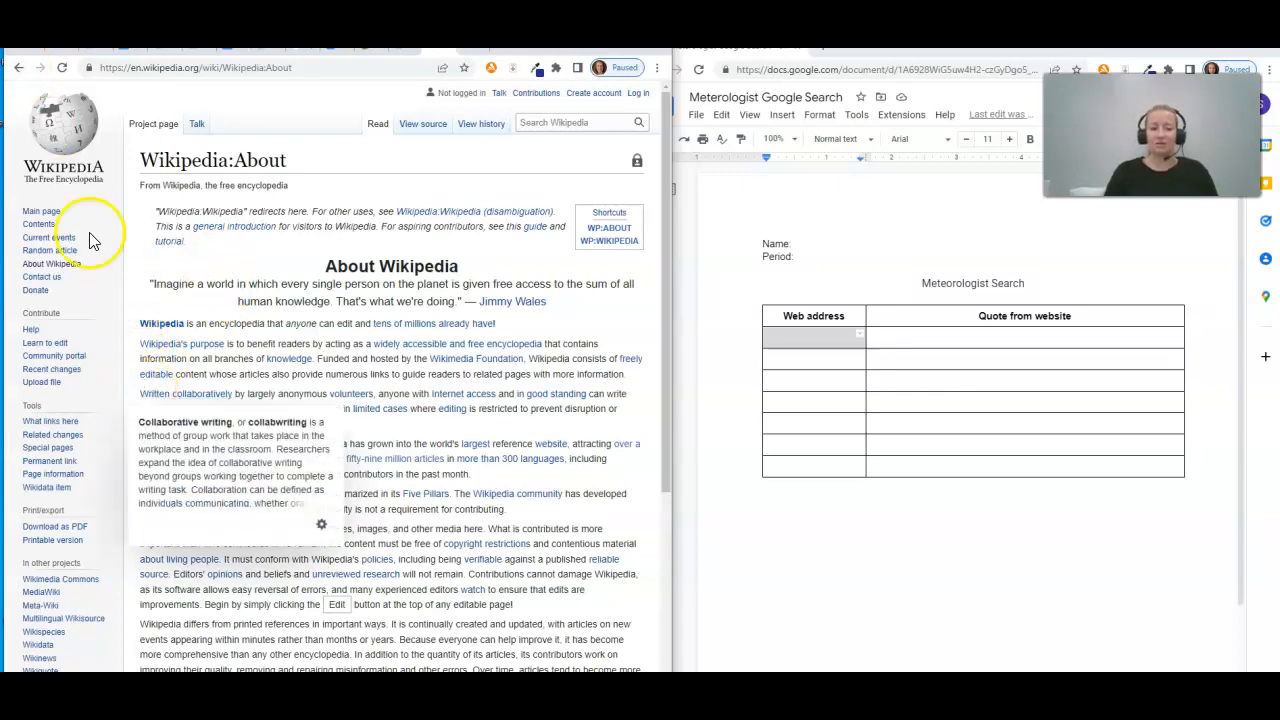
# Return to the Google results for meteorologist and open the ametsoc.org result "What is a Meteorologist? A Professional Guideline"
pyautogui.click(17, 70)
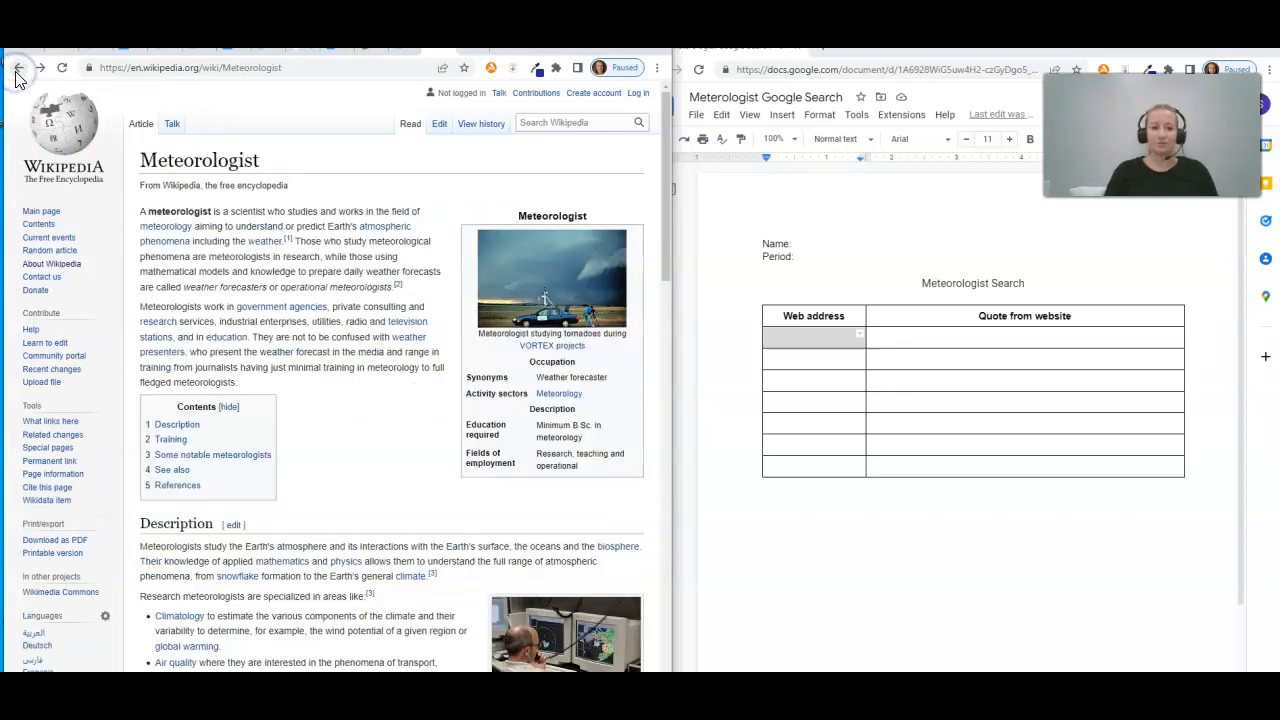
pyautogui.click(17, 70)
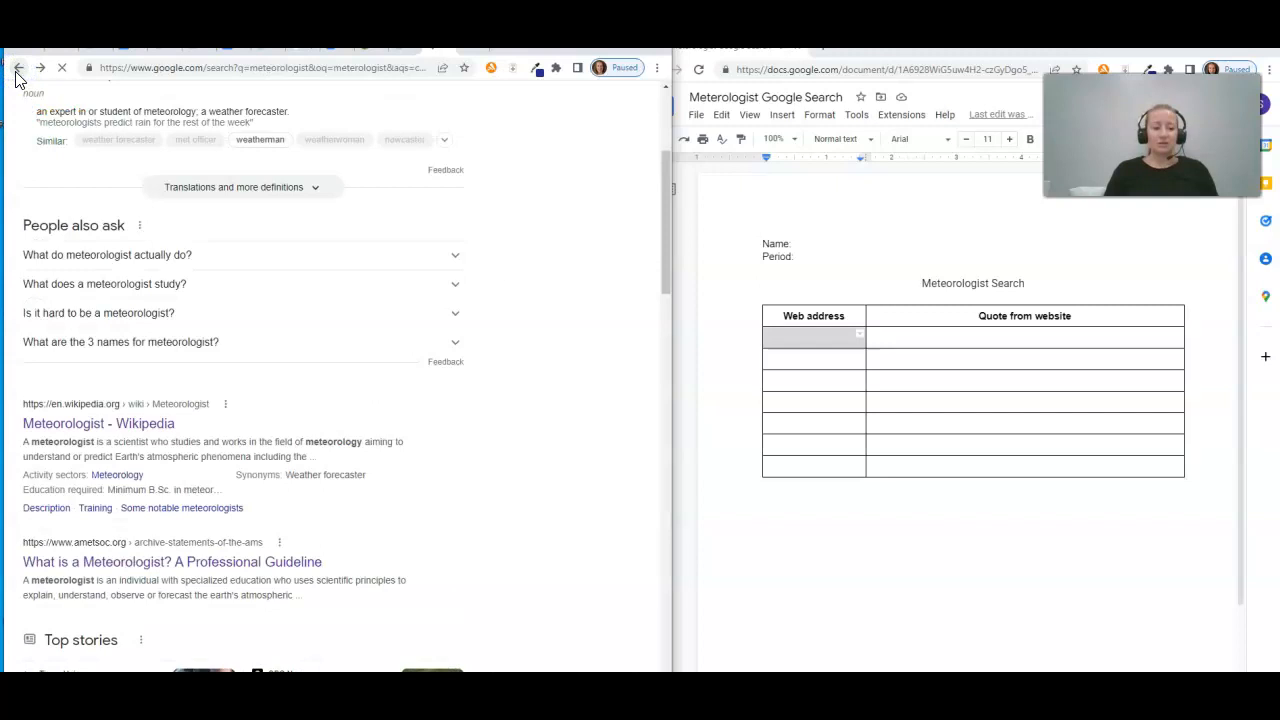
pyautogui.click(18, 69)
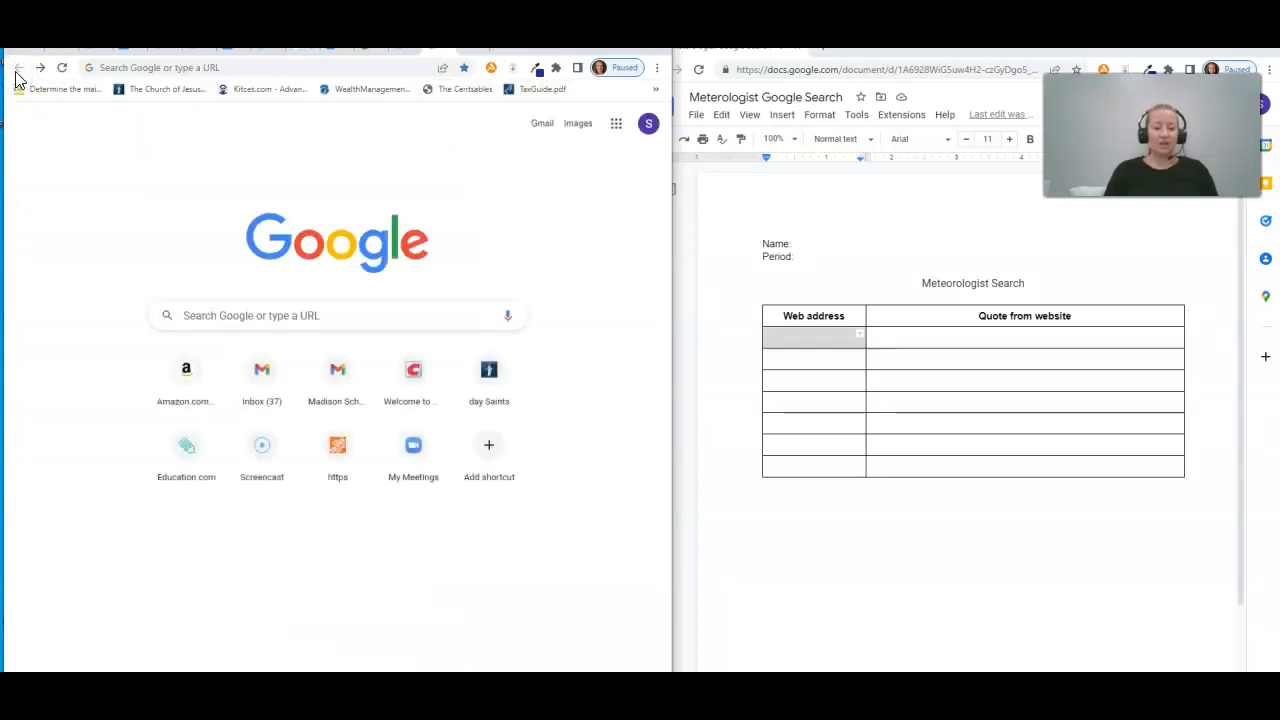
pyautogui.click(215, 316)
pyautogui.click(226, 347)
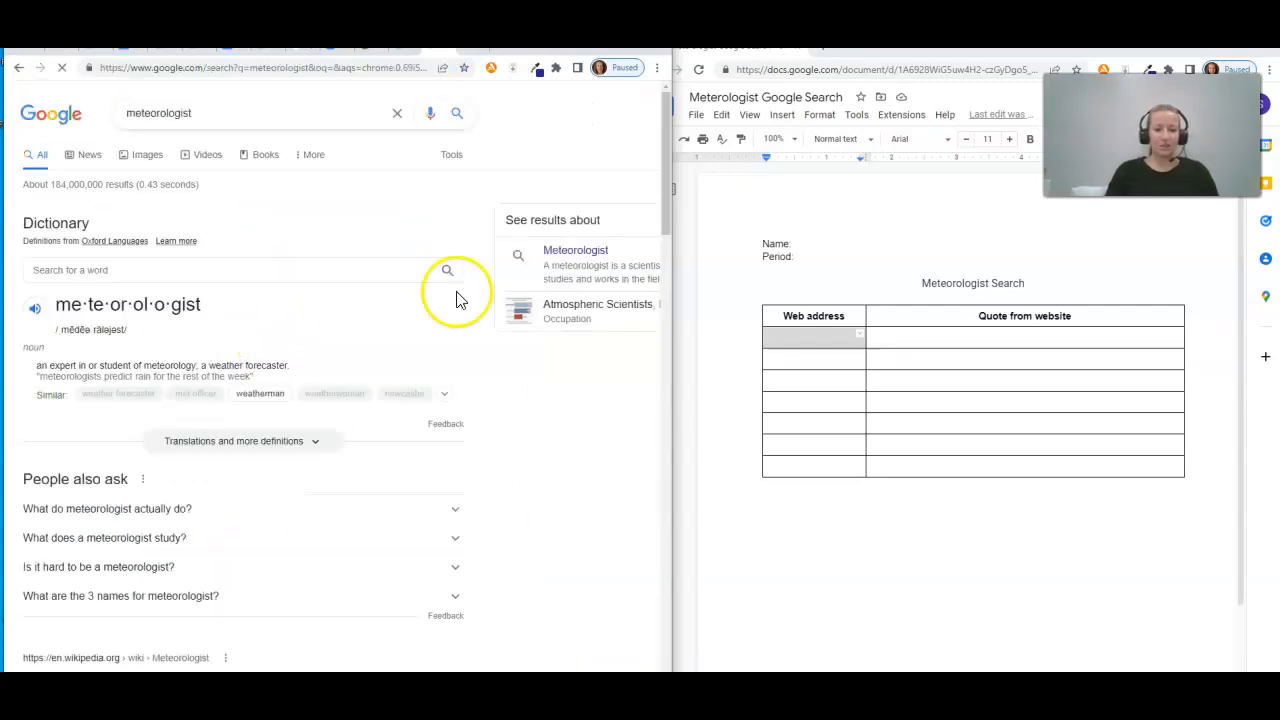
pyautogui.moveTo(662, 151); pyautogui.dragTo(664, 283)
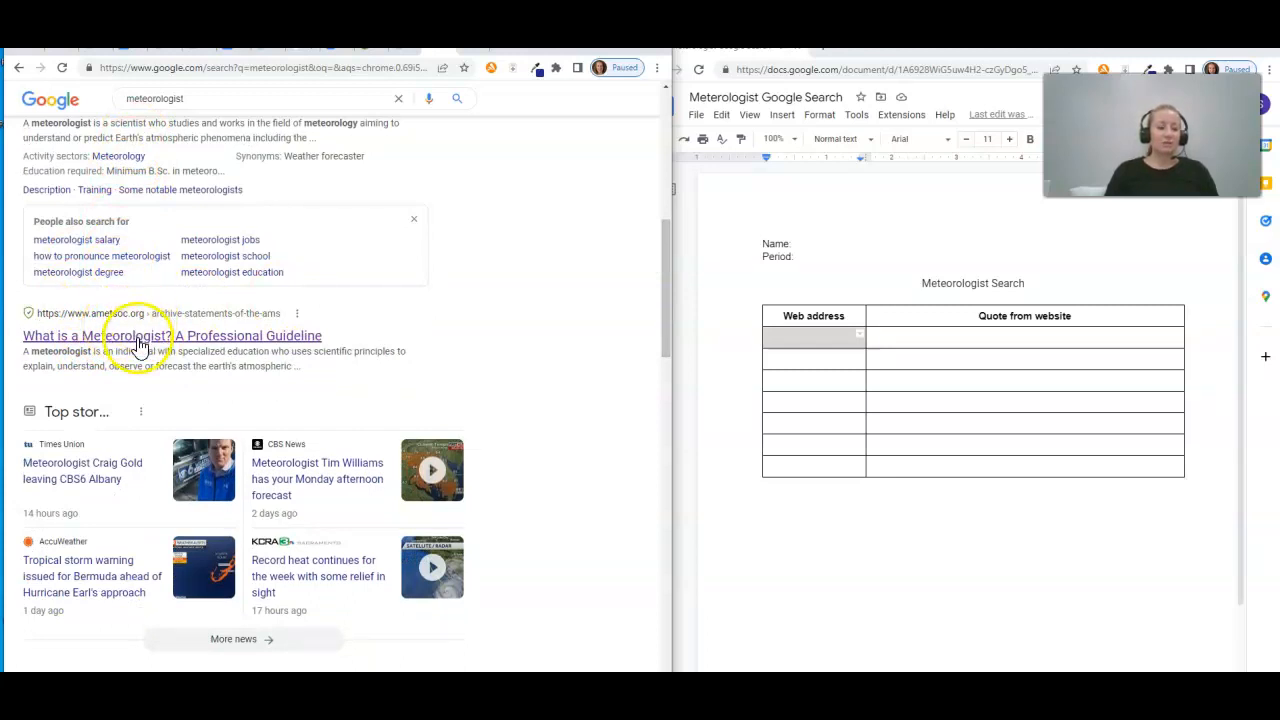
pyautogui.click(133, 338)
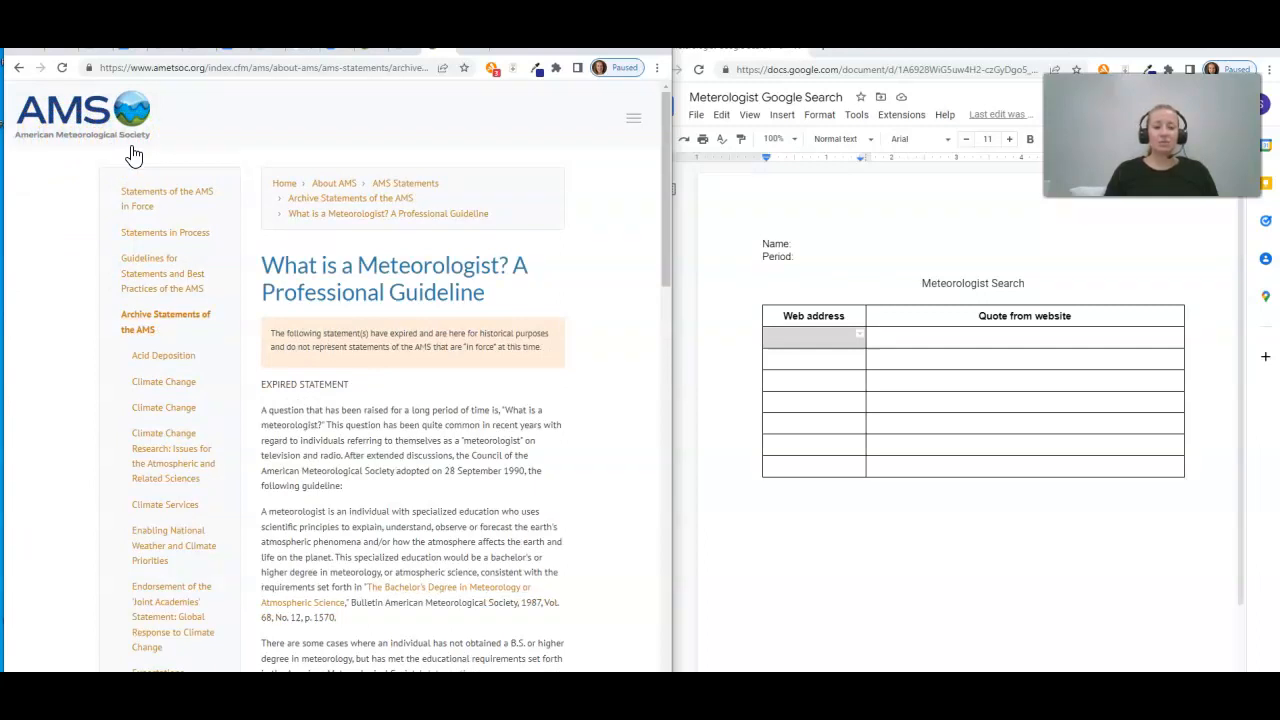
# Copy the American Meteorological Society page's full URL into the first empty Web address cell of the document's table
pyautogui.click(334, 72)
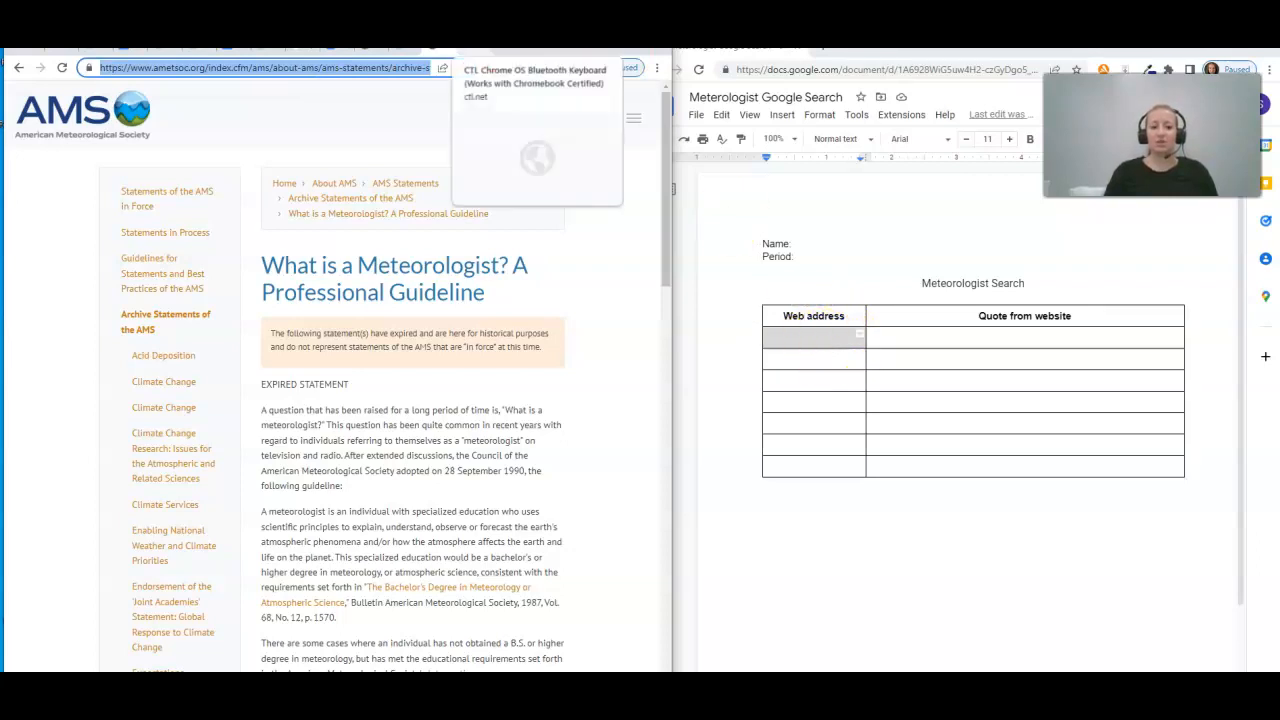
pyautogui.click(473, 49)
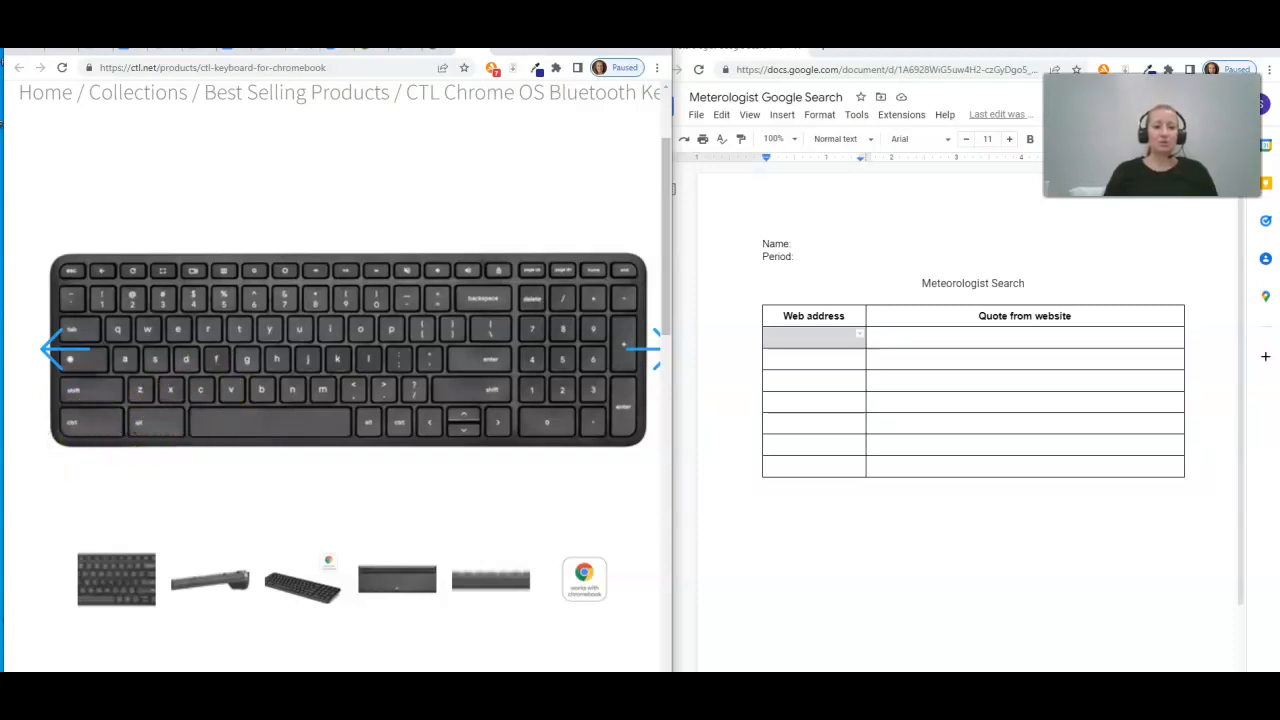
pyautogui.click(435, 49)
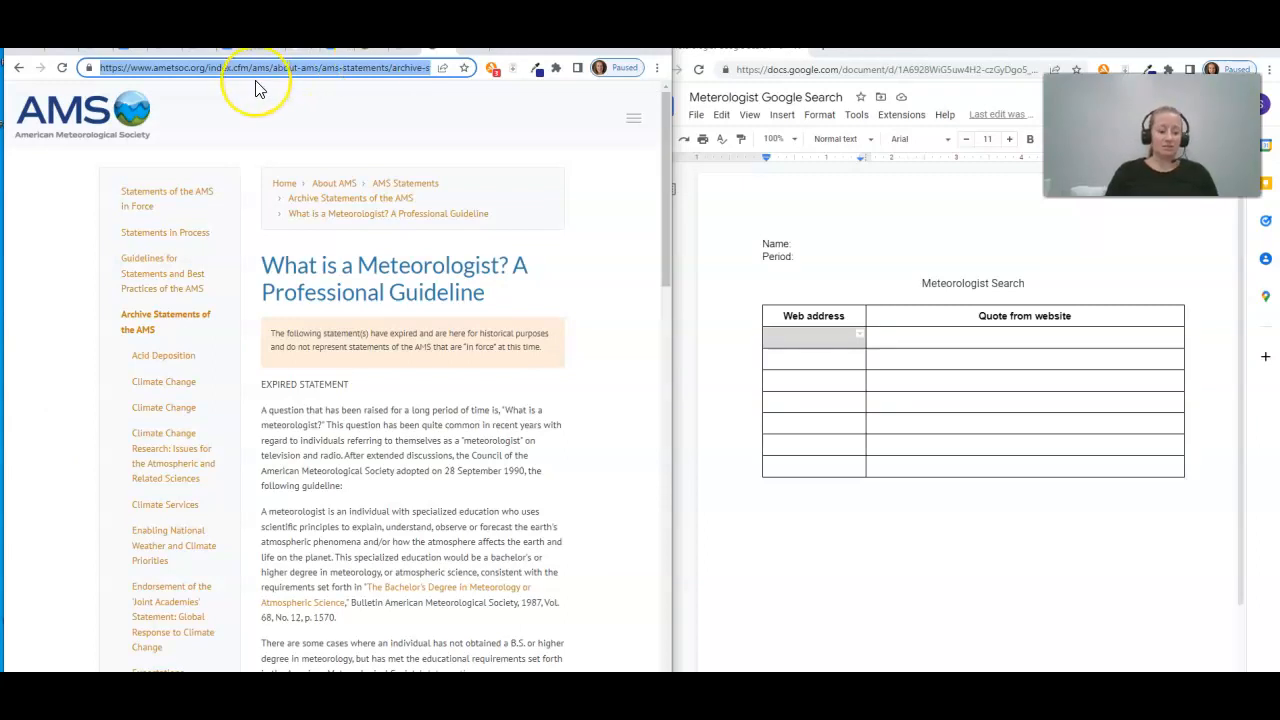
pyautogui.click(811, 343)
pyautogui.write('https://www.ametsoc.org/index.cfm/ams/about-ams/ams-statements/archive-statements-of-the-ams/what-is-a-meteorologist-a-professional-guideline/')
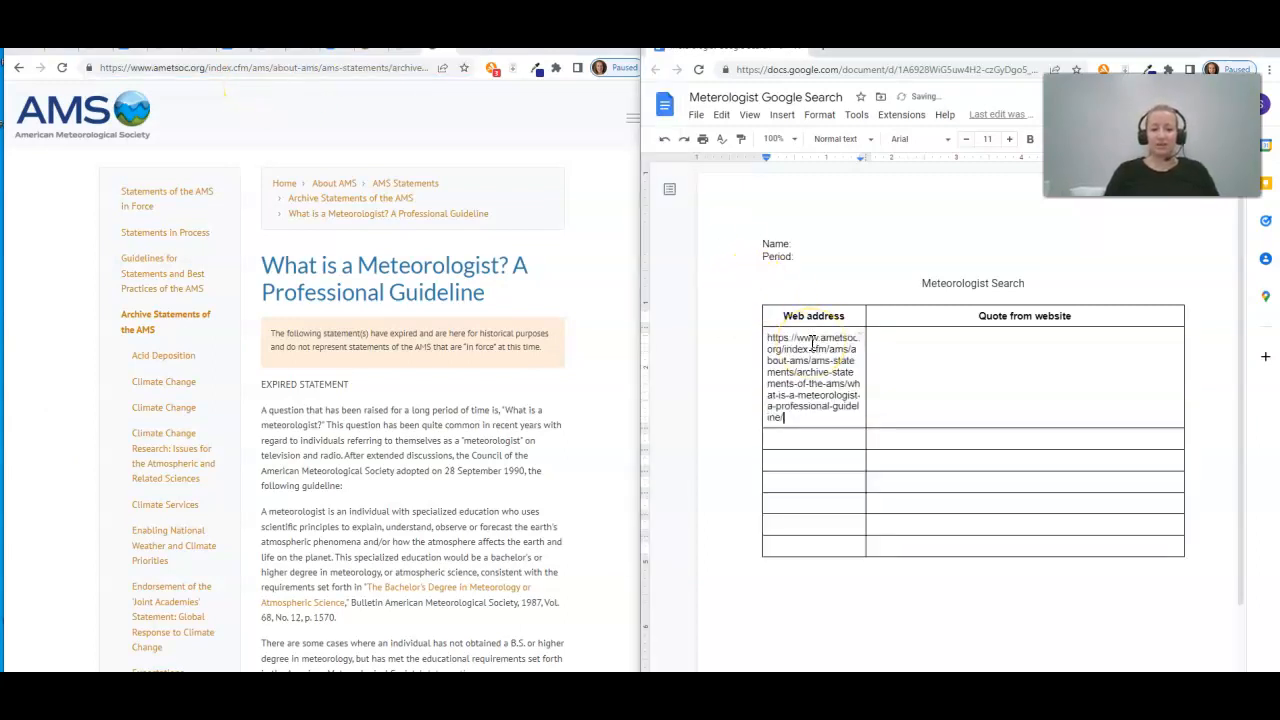
# Copy the sentence "A question that has been raised for a long period of time is, "What is a meteorologist?"" into the first Quote from website cell
pyautogui.click(474, 47)
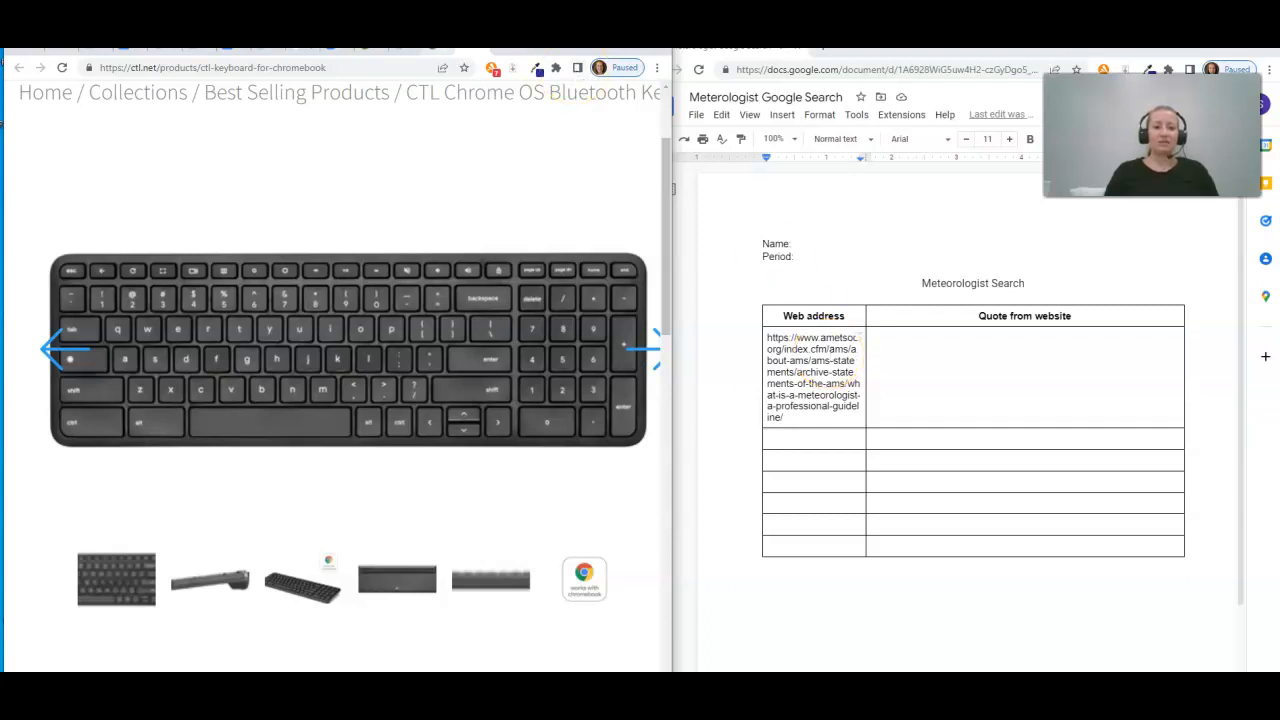
pyautogui.click(436, 48)
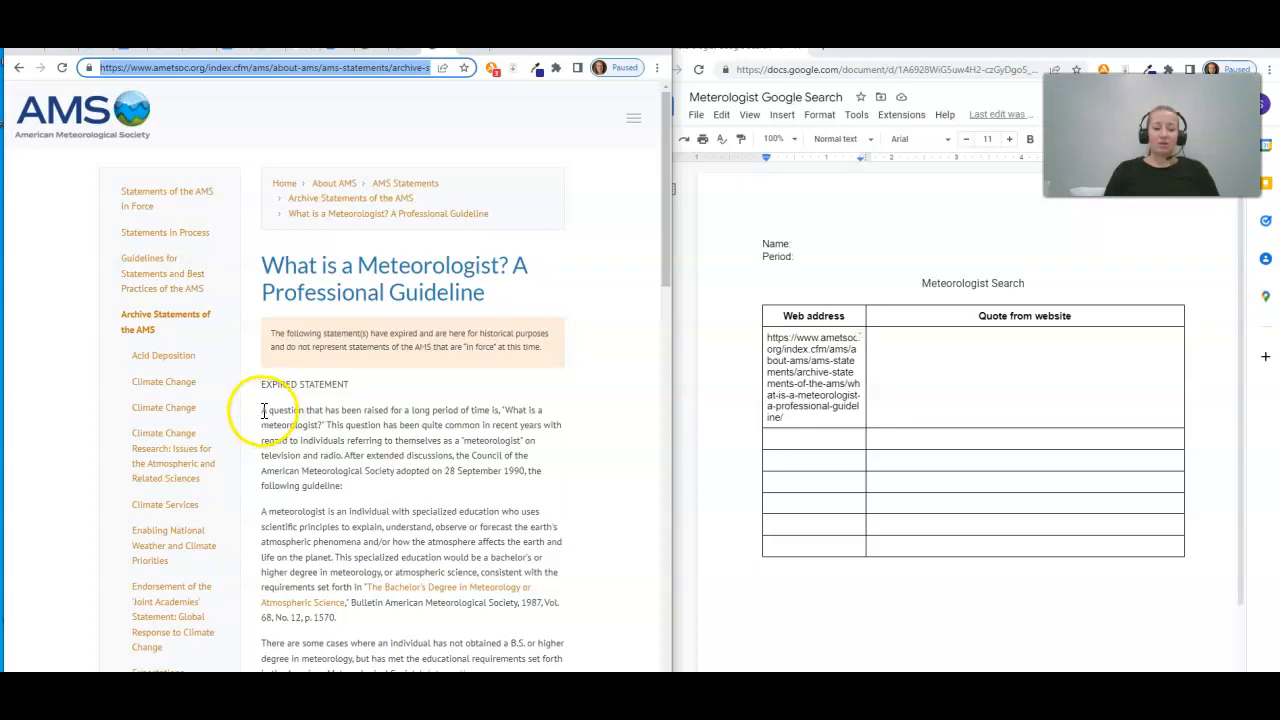
pyautogui.moveTo(264, 410); pyautogui.dragTo(327, 423)
pyautogui.hotkey('ctrl', 'c')
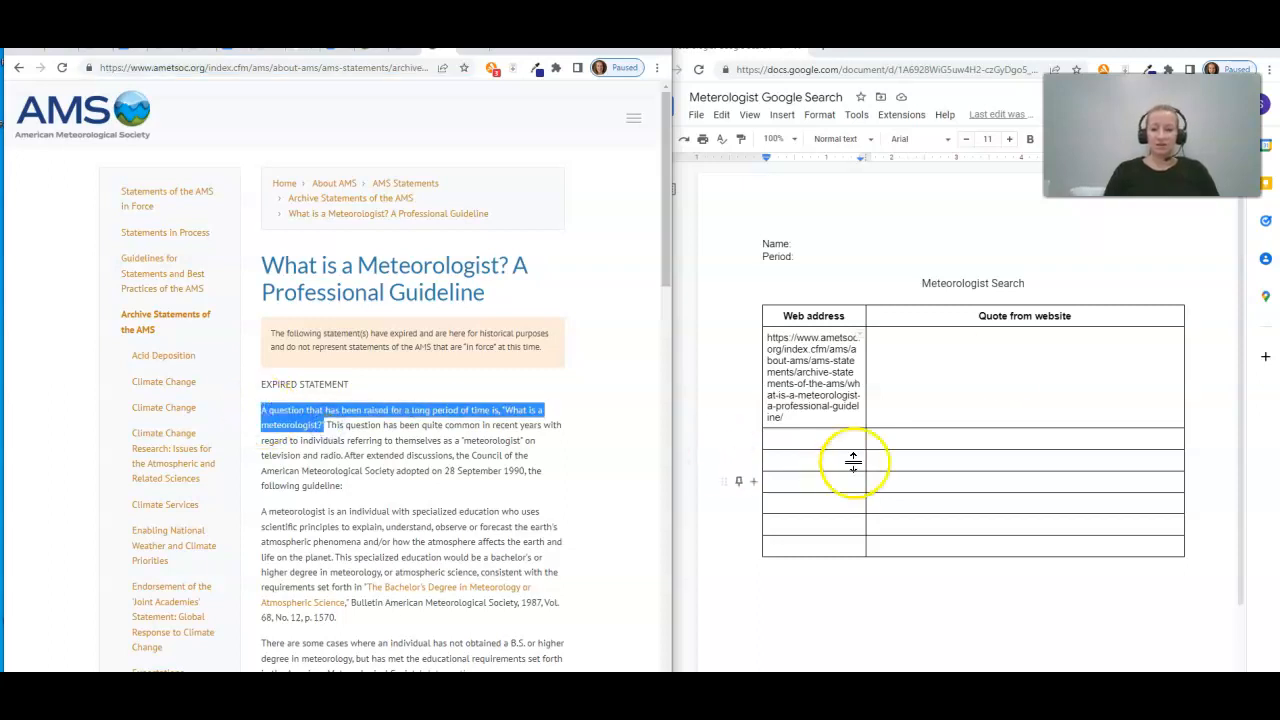
pyautogui.click(1000, 351)
pyautogui.hotkey('ctrl', 'v')
pyautogui.click(988, 364)
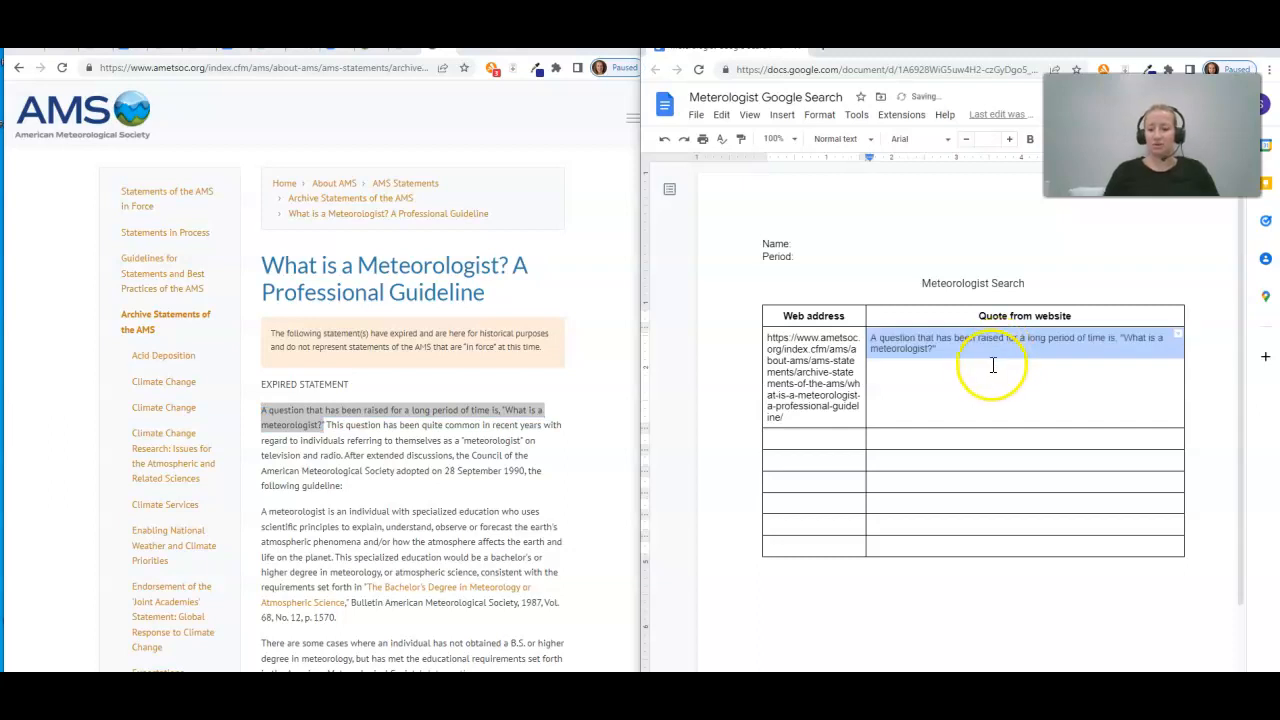
pyautogui.click(940, 371)
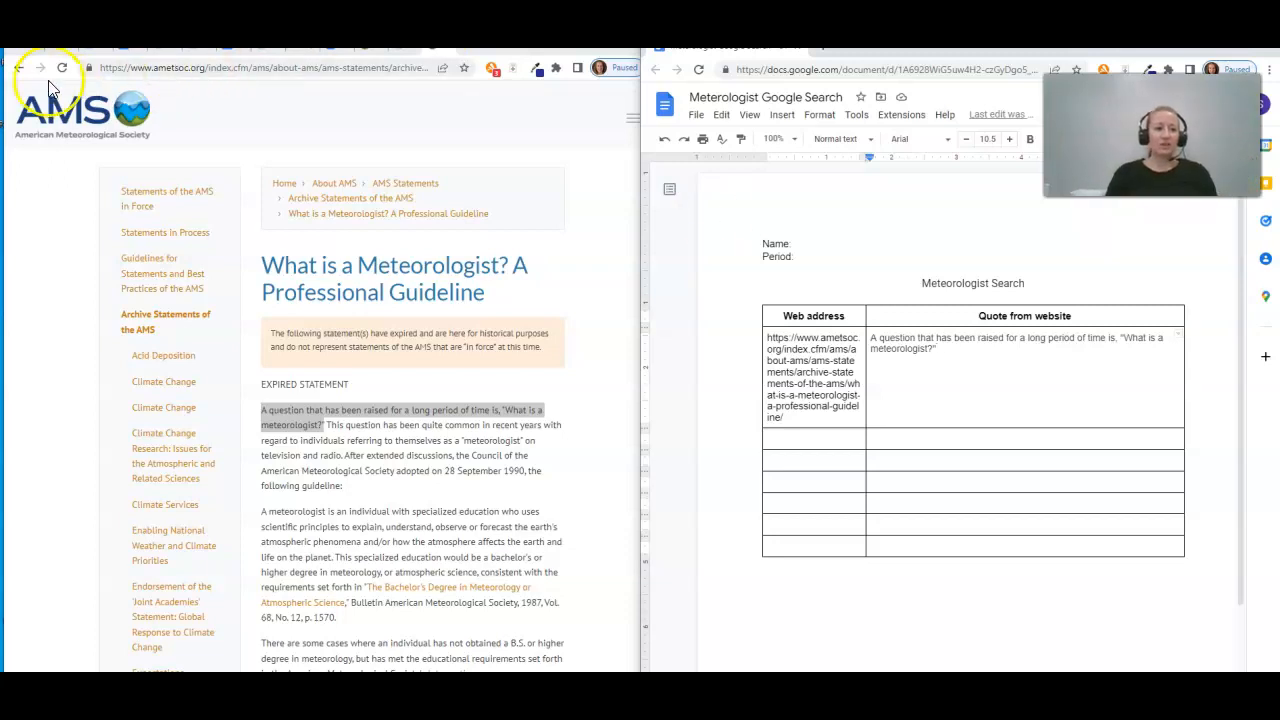
# Leave the American Meteorological Society page and run a Google search for meteorologist "salary", with salary in quotation marks
pyautogui.click(18, 73)
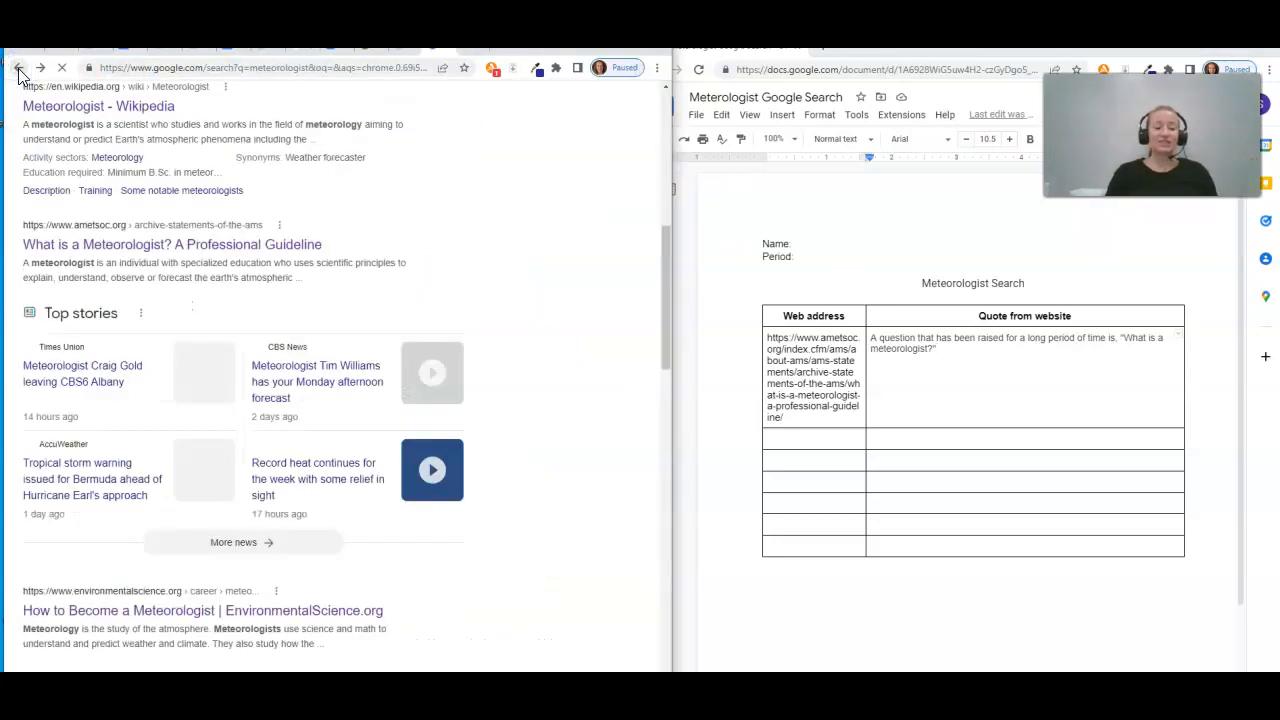
pyautogui.click(18, 73)
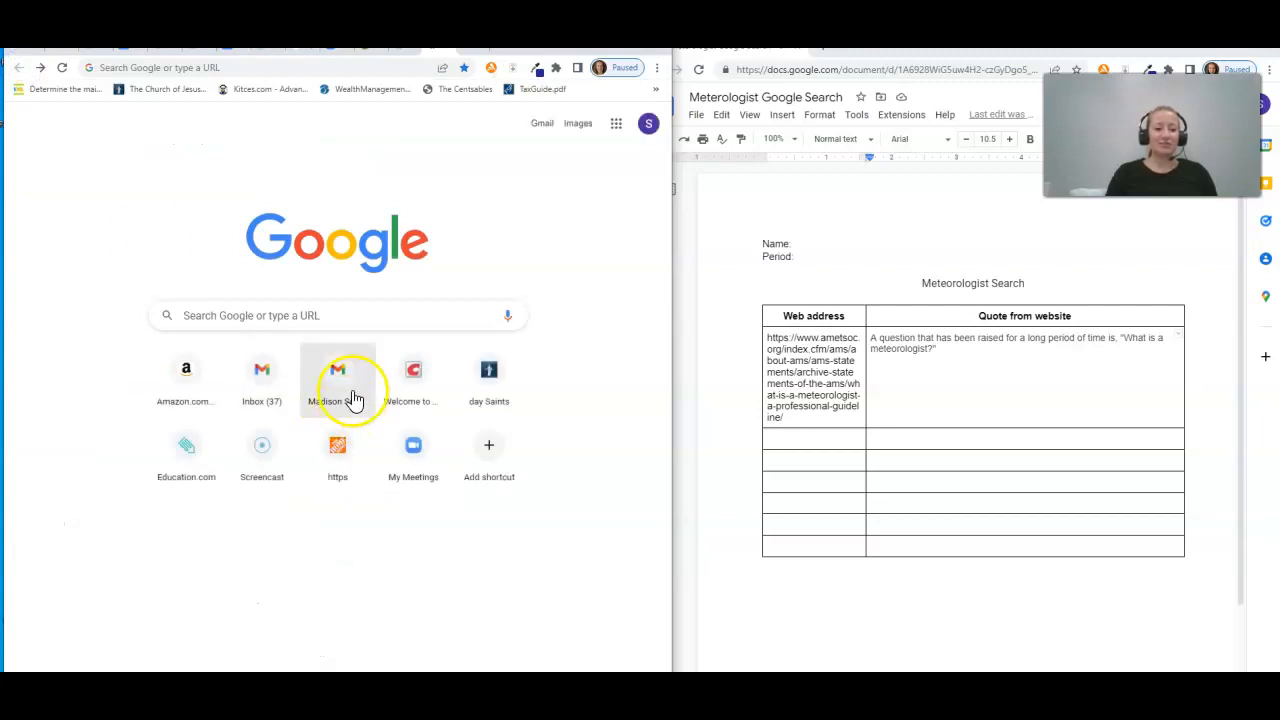
pyautogui.click(327, 318)
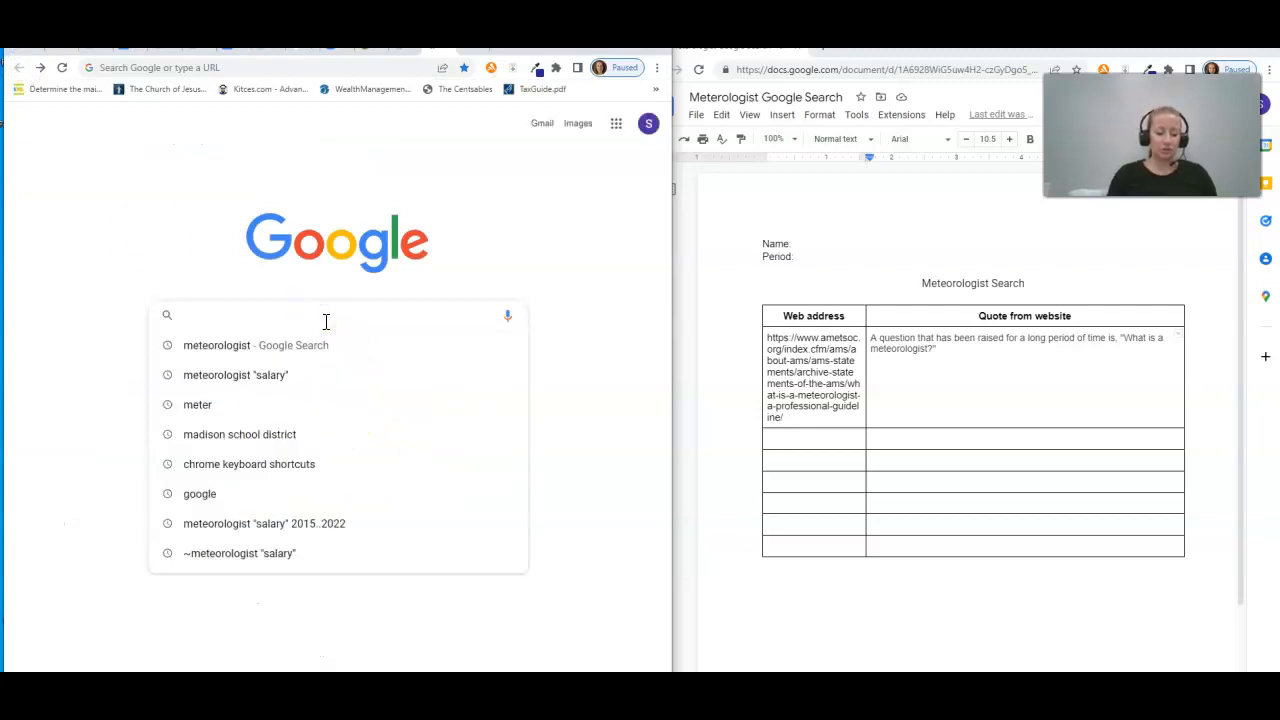
pyautogui.click(238, 347)
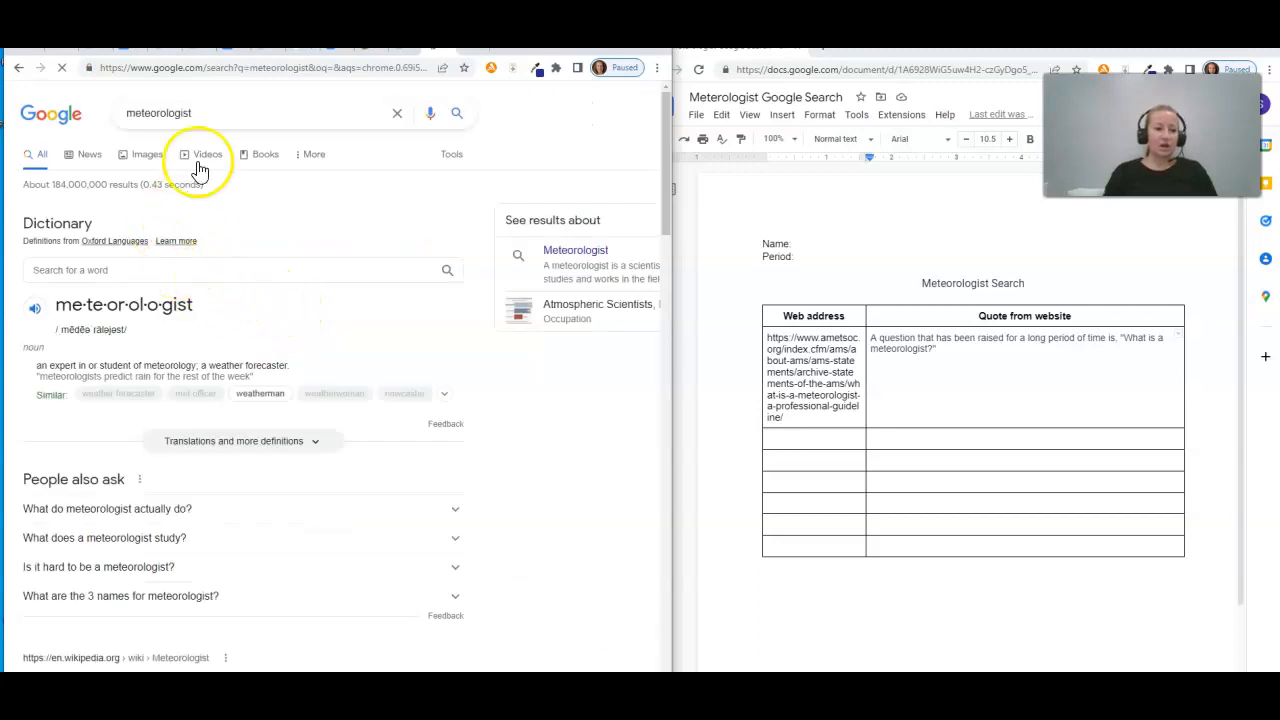
pyautogui.click(217, 114)
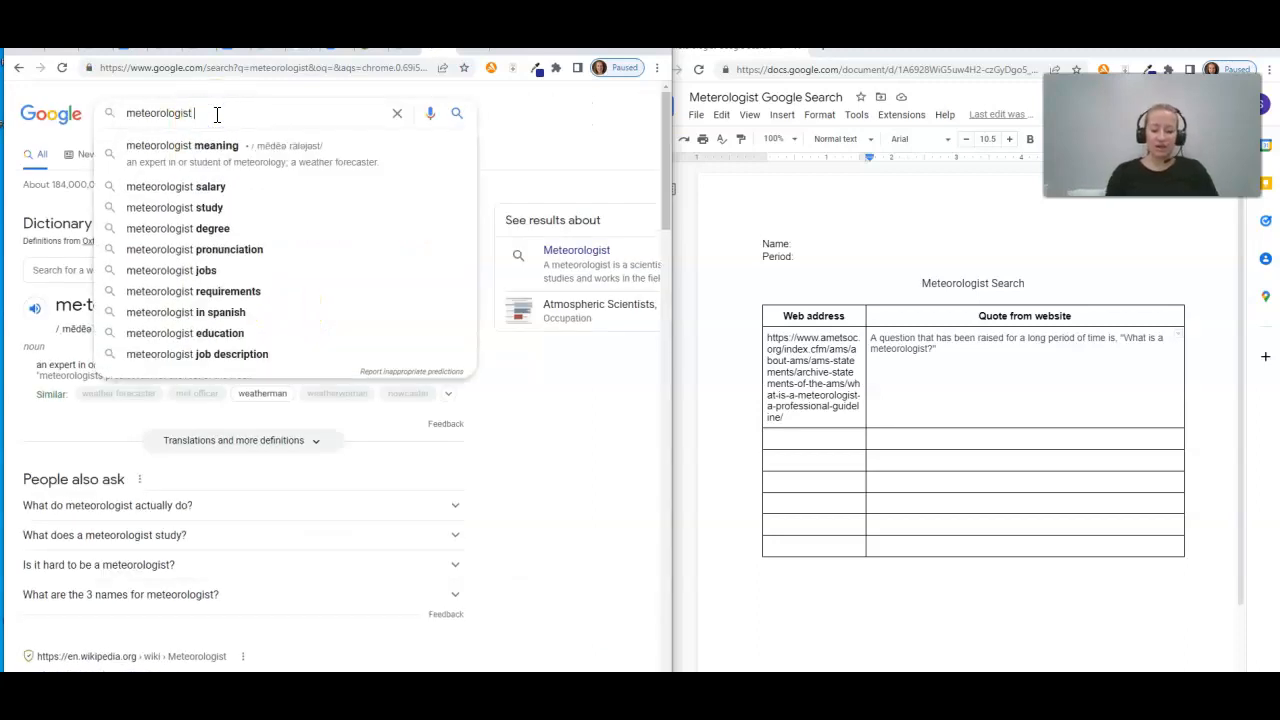
pyautogui.write('"s')
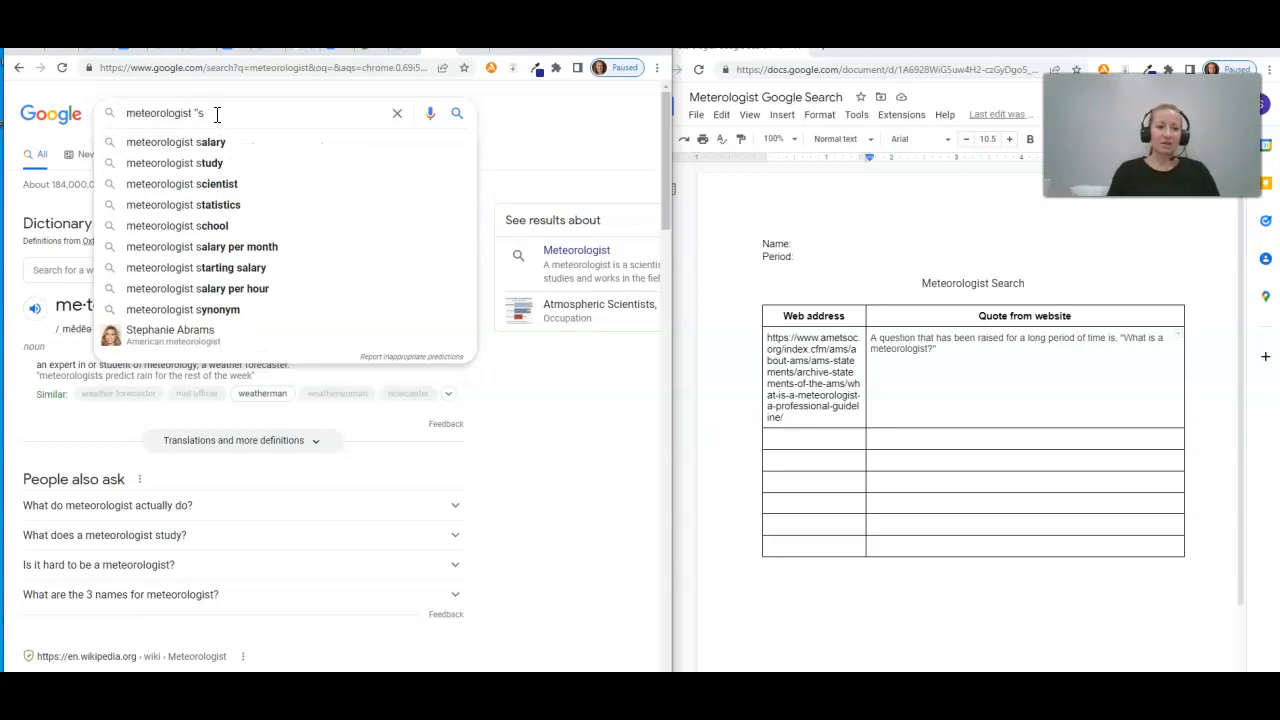
pyautogui.write('alary')
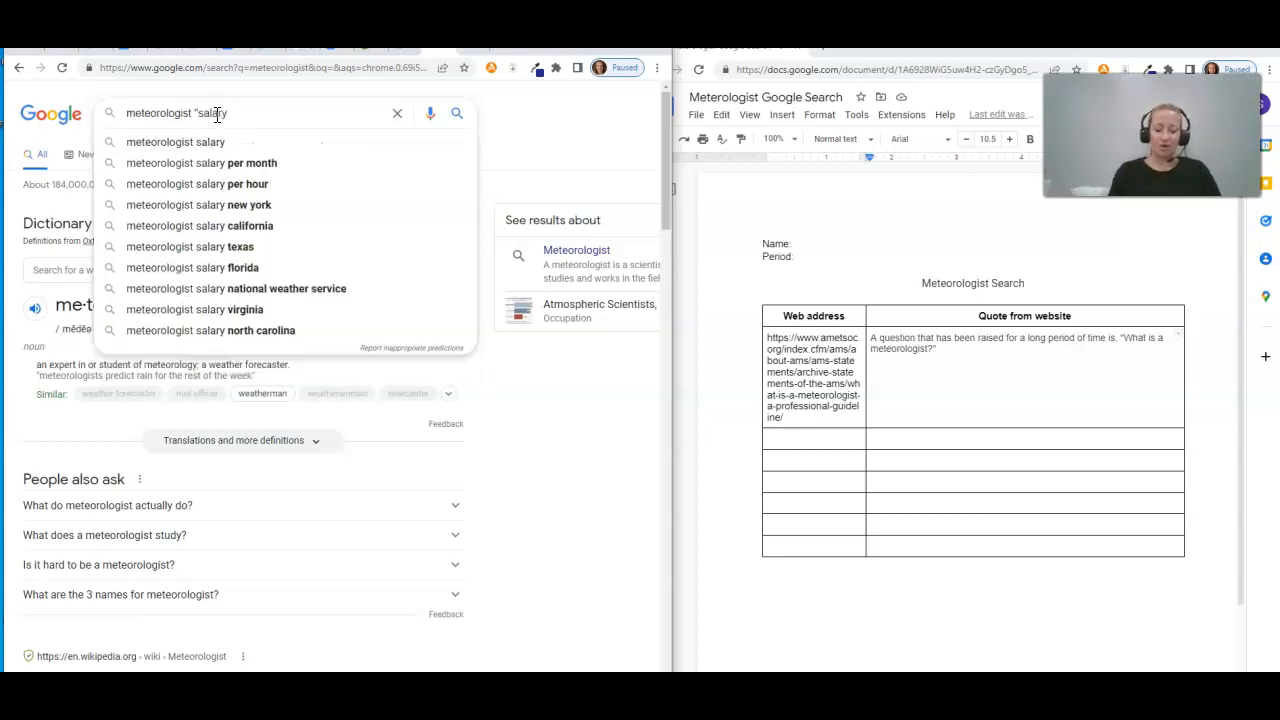
pyautogui.write('"')
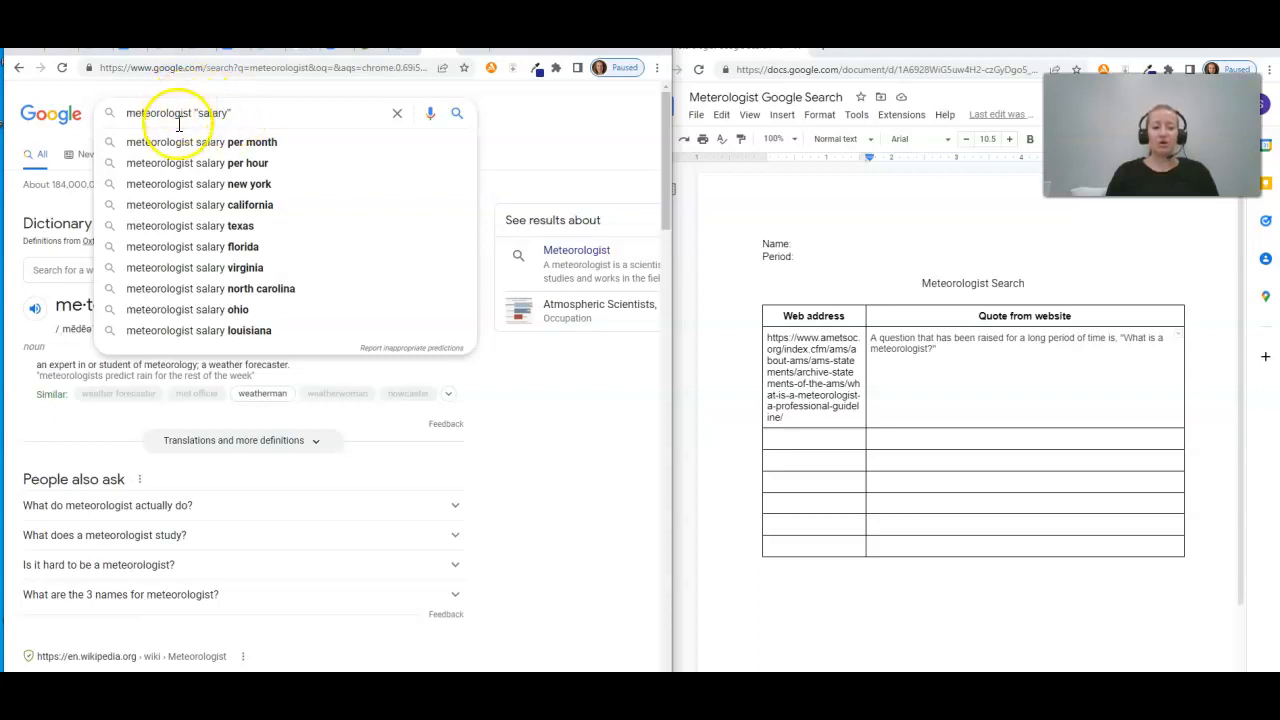
pyautogui.click(455, 114)
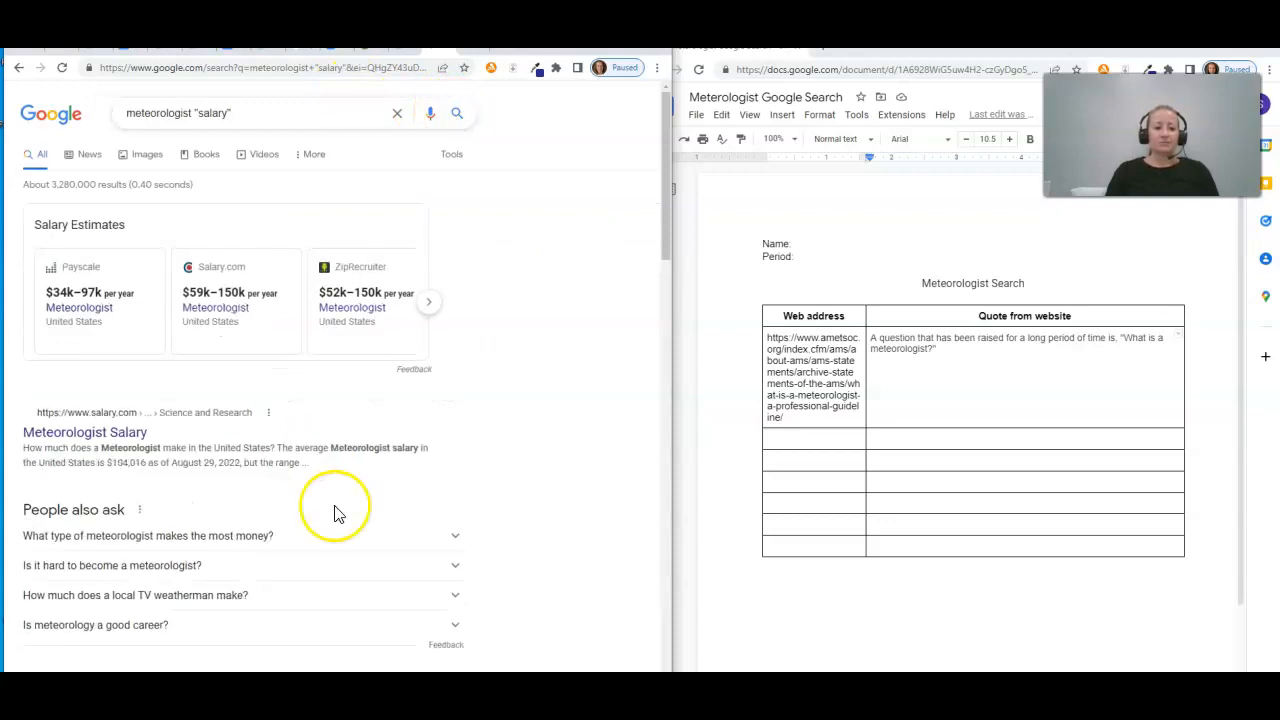
# Open the federalpay.org result "Meteorologist Salary Statistics" from the Google results
pyautogui.moveTo(664, 195); pyautogui.dragTo(674, 245)
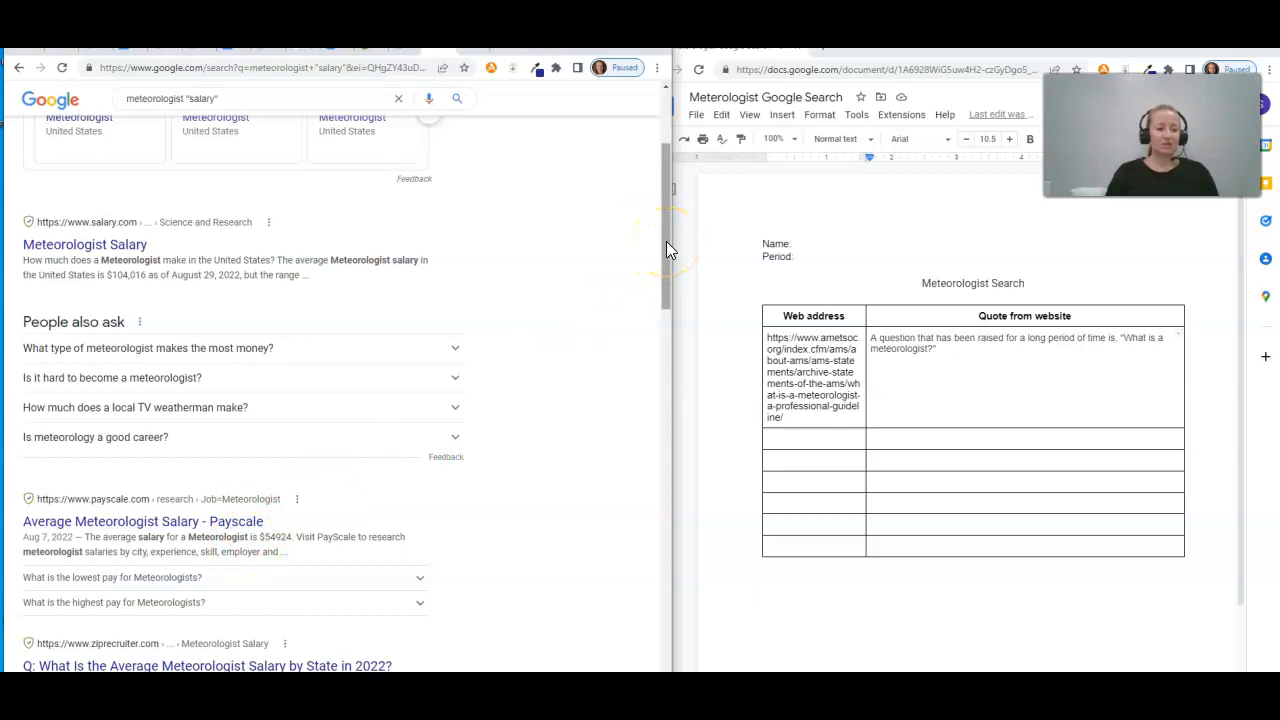
pyautogui.moveTo(666, 241); pyautogui.dragTo(672, 345)
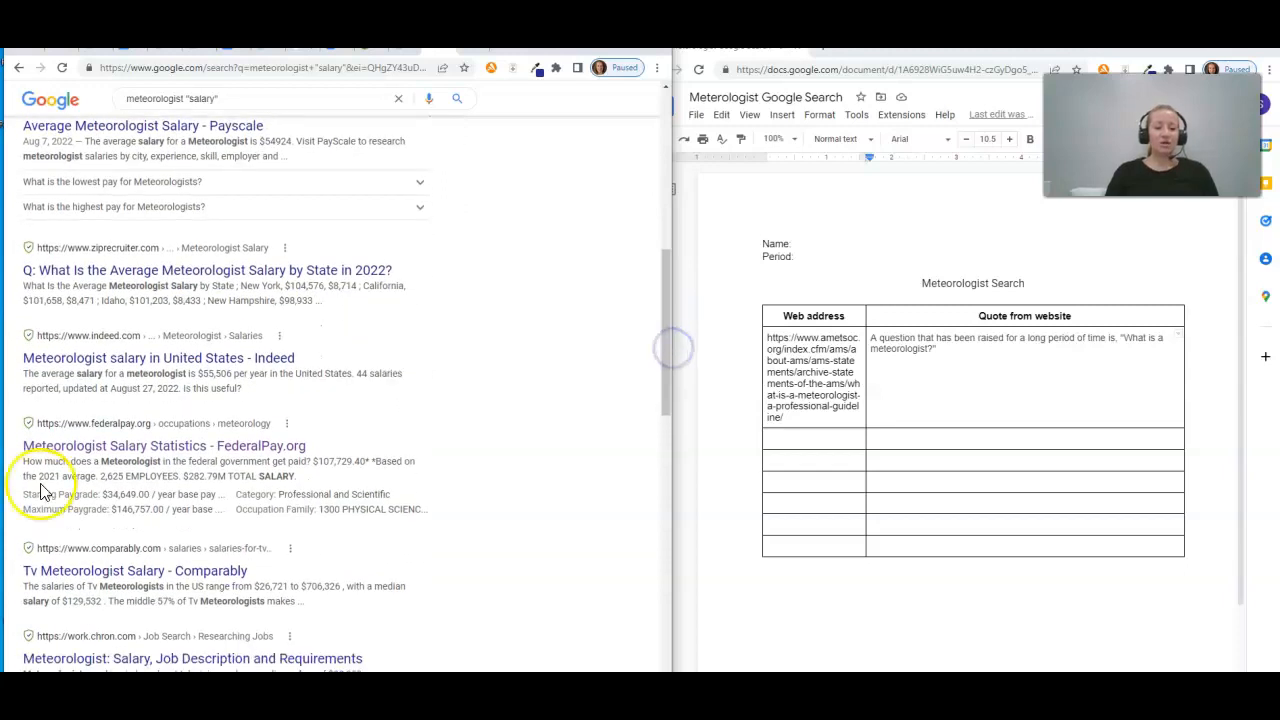
pyautogui.click(130, 447)
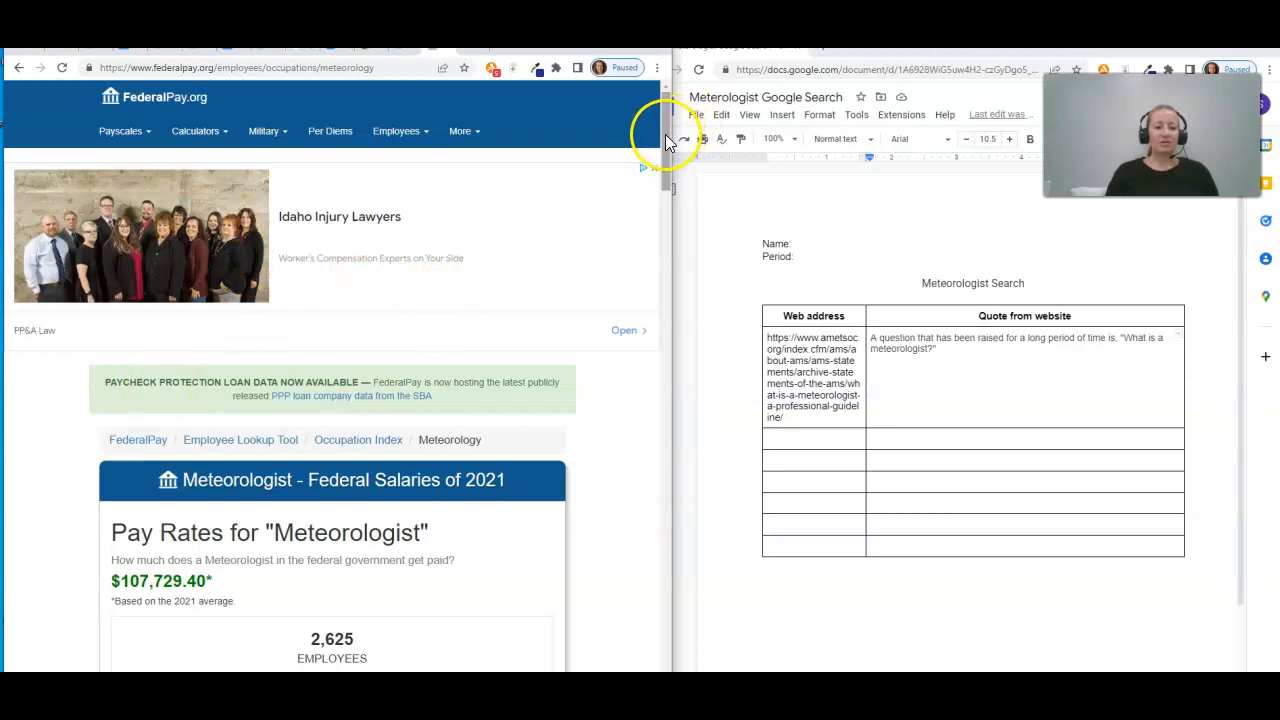
# Copy the FederalPay page's full URL into the second row's Web address cell of the document's table
pyautogui.moveTo(665, 134); pyautogui.dragTo(664, 176)
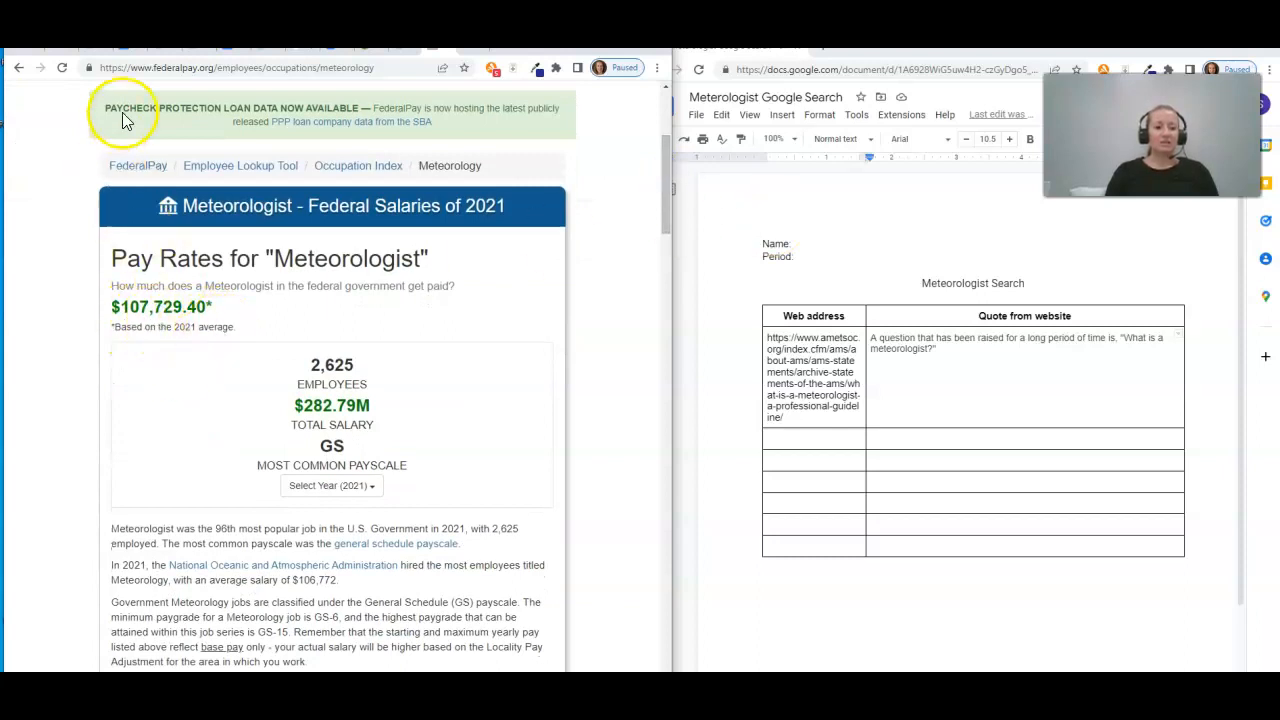
pyautogui.click(145, 70)
pyautogui.hotkey('ctrl', 'c')
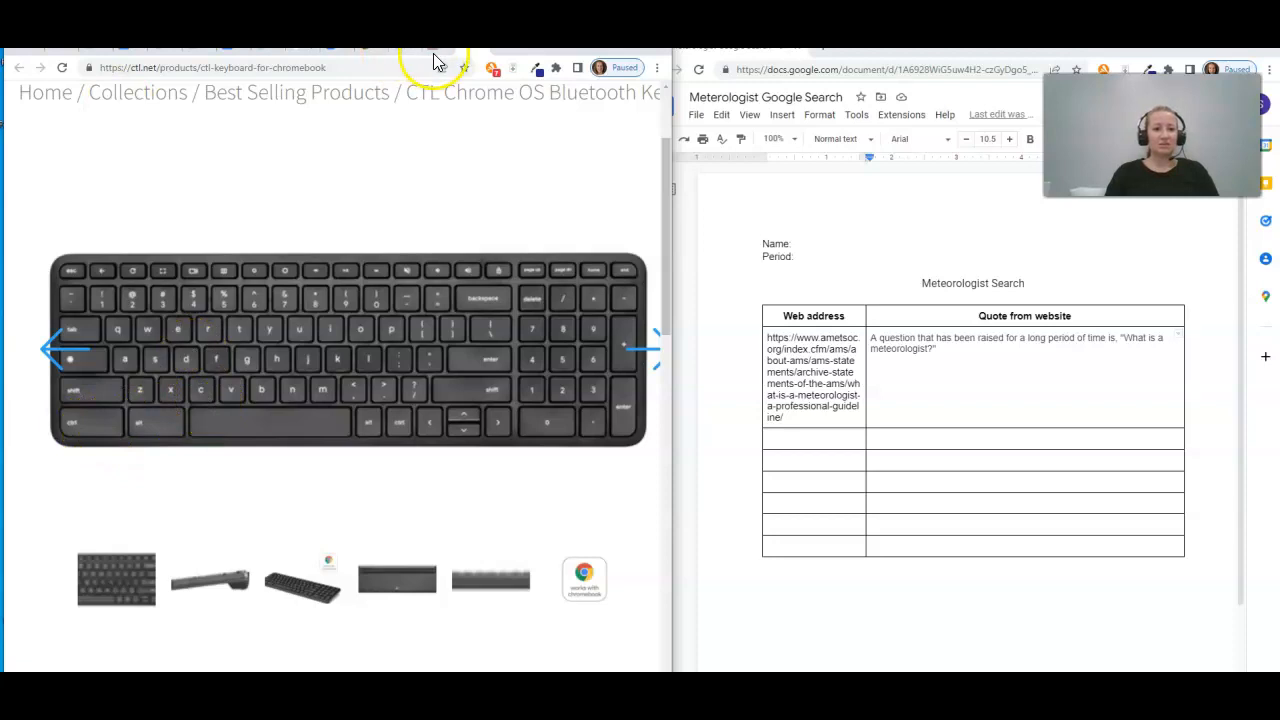
pyautogui.click(388, 48)
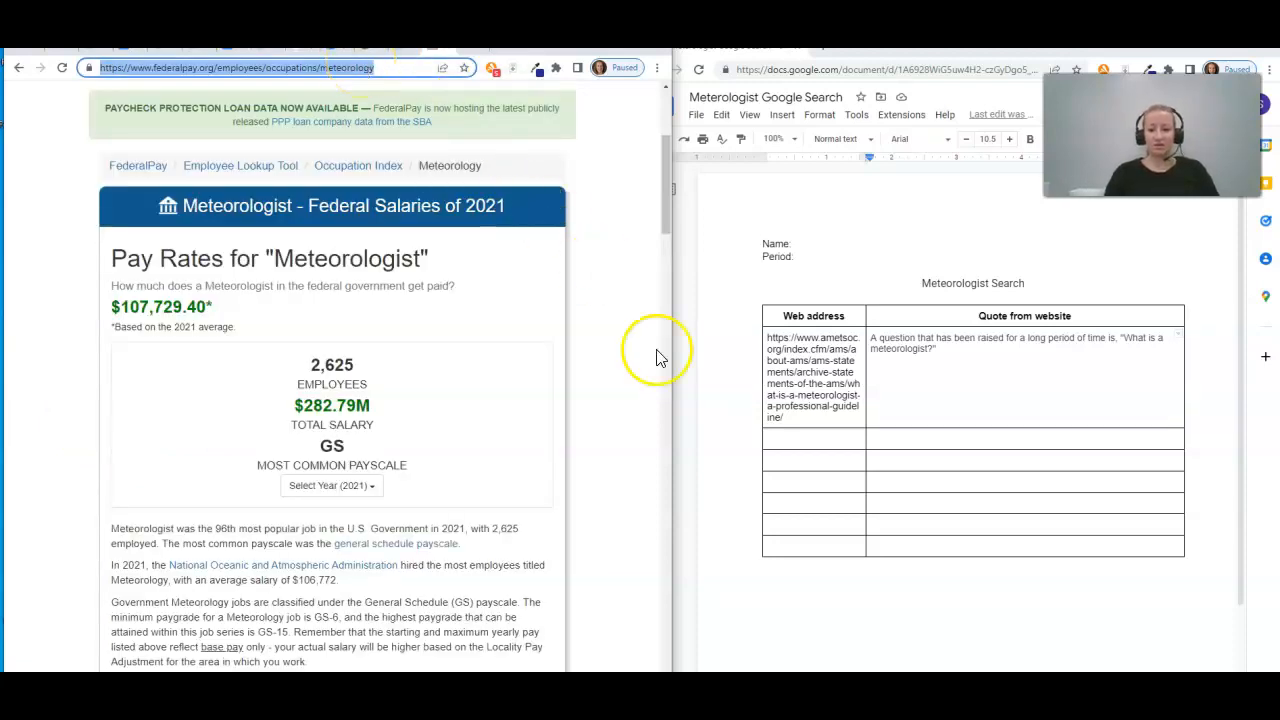
pyautogui.click(800, 437)
pyautogui.hotkey('ctrl', 'v')
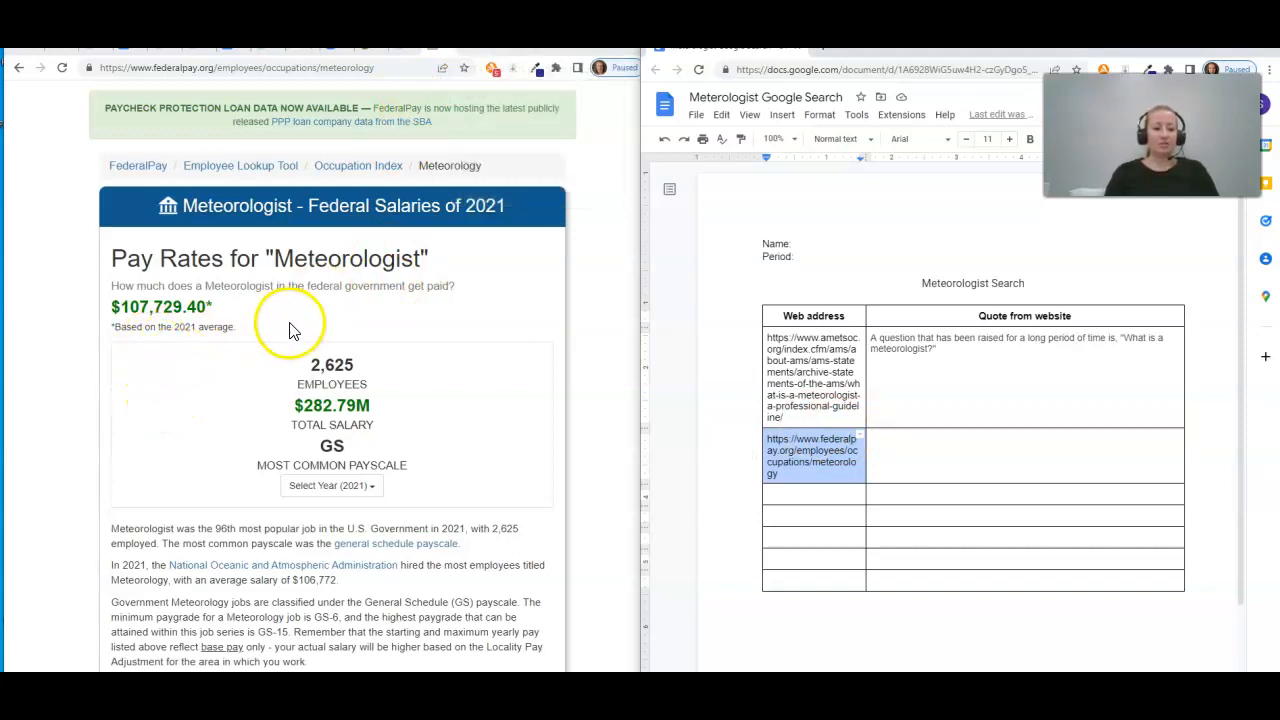
# Copy "How much does a Meteorologist in the federal government get paid? $107,729.40* *Based on the 2021 average." into the second Quote from website cell
pyautogui.moveTo(266, 337); pyautogui.dragTo(114, 288)
pyautogui.hotkey('ctrl', 'c')
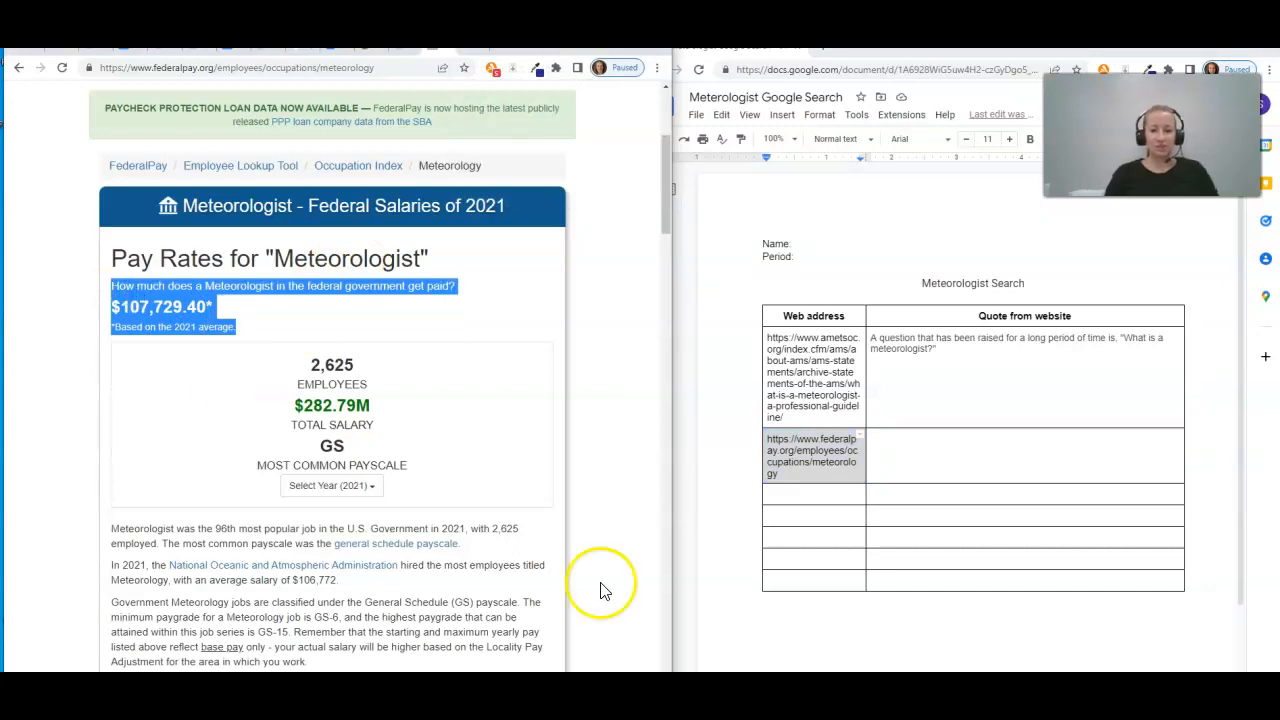
pyautogui.click(904, 444)
pyautogui.hotkey('ctrl', 'v')
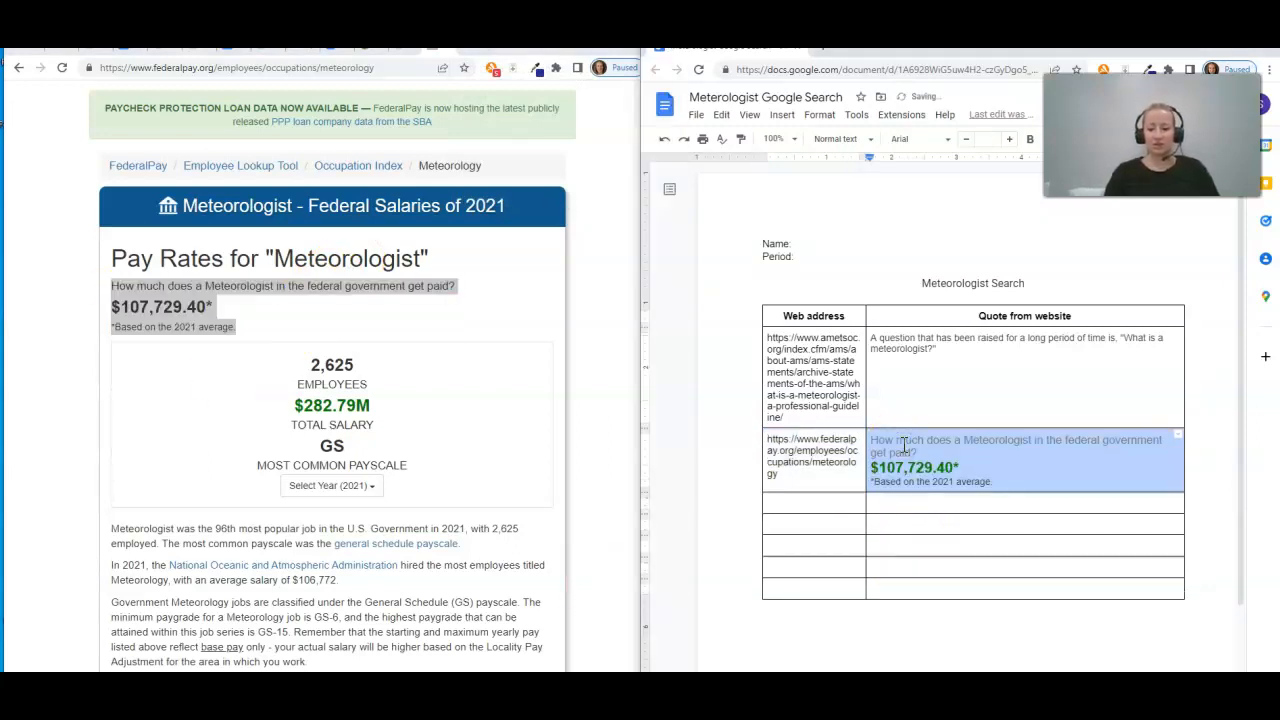
pyautogui.click(797, 502)
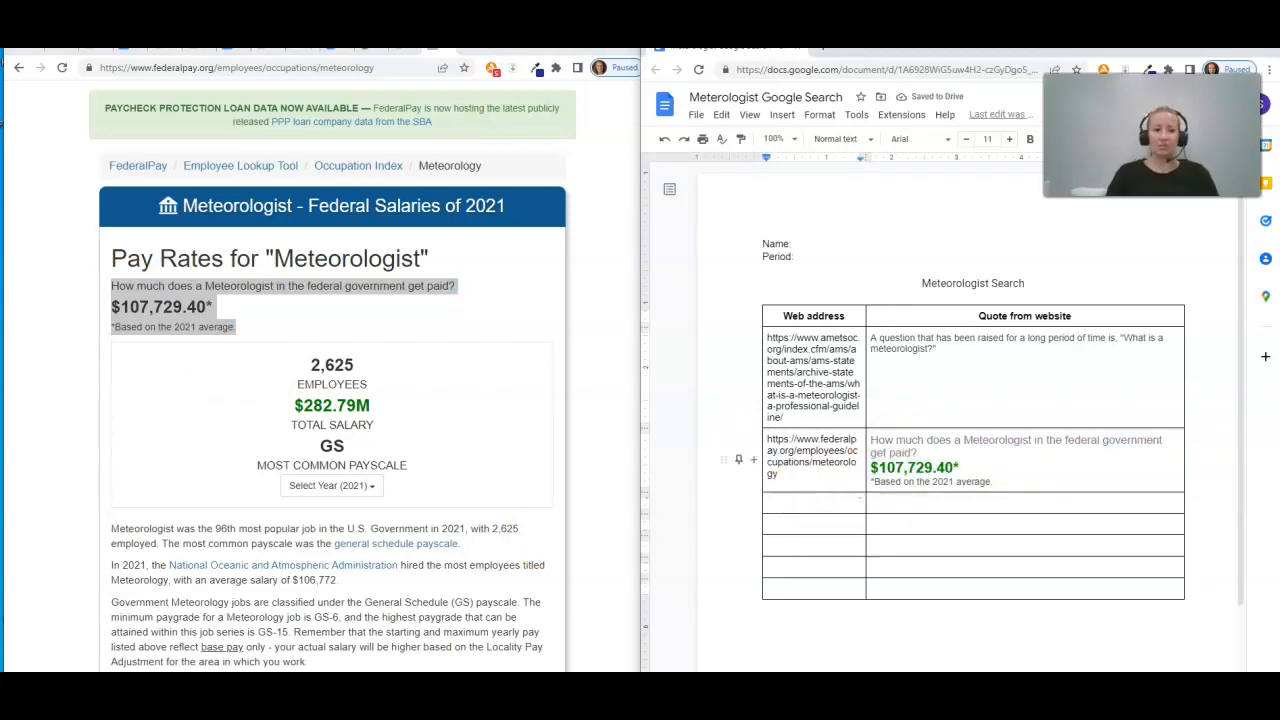
# Return to the Google results and extend the search to meteorologist "salary" 2010..2020
pyautogui.click(19, 67)
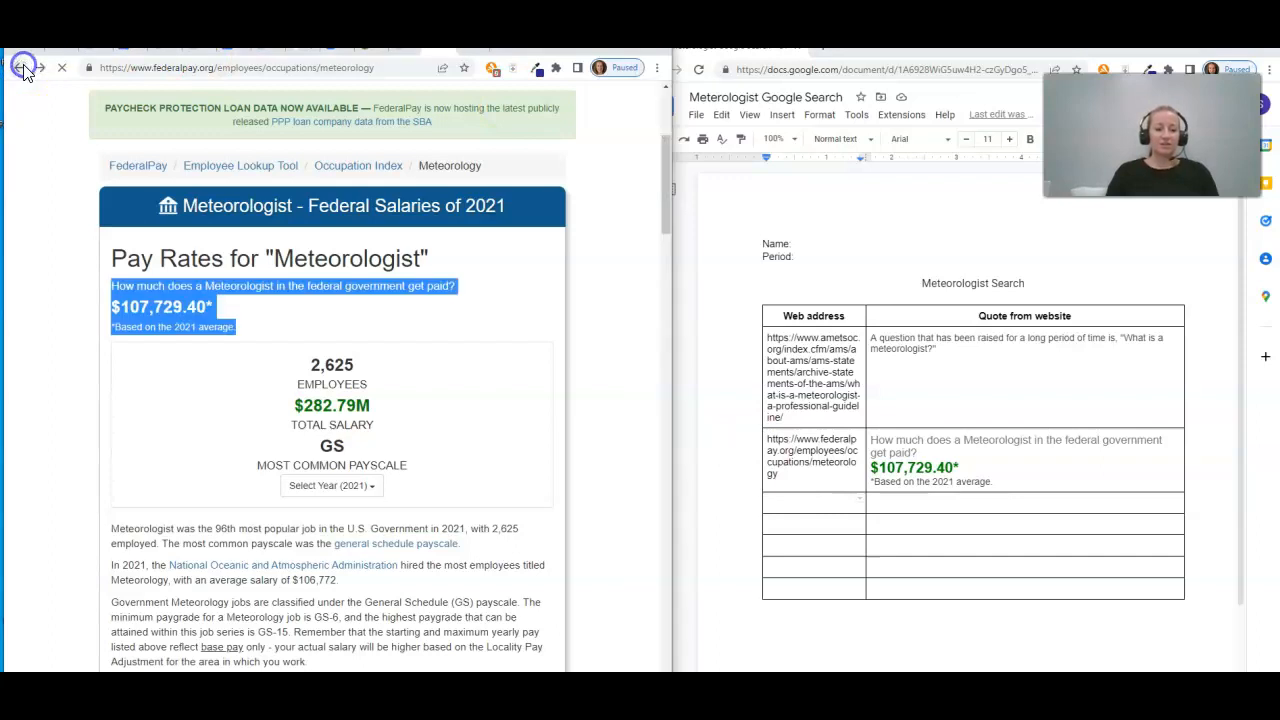
pyautogui.moveTo(667, 323); pyautogui.dragTo(640, 157)
pyautogui.click(253, 114)
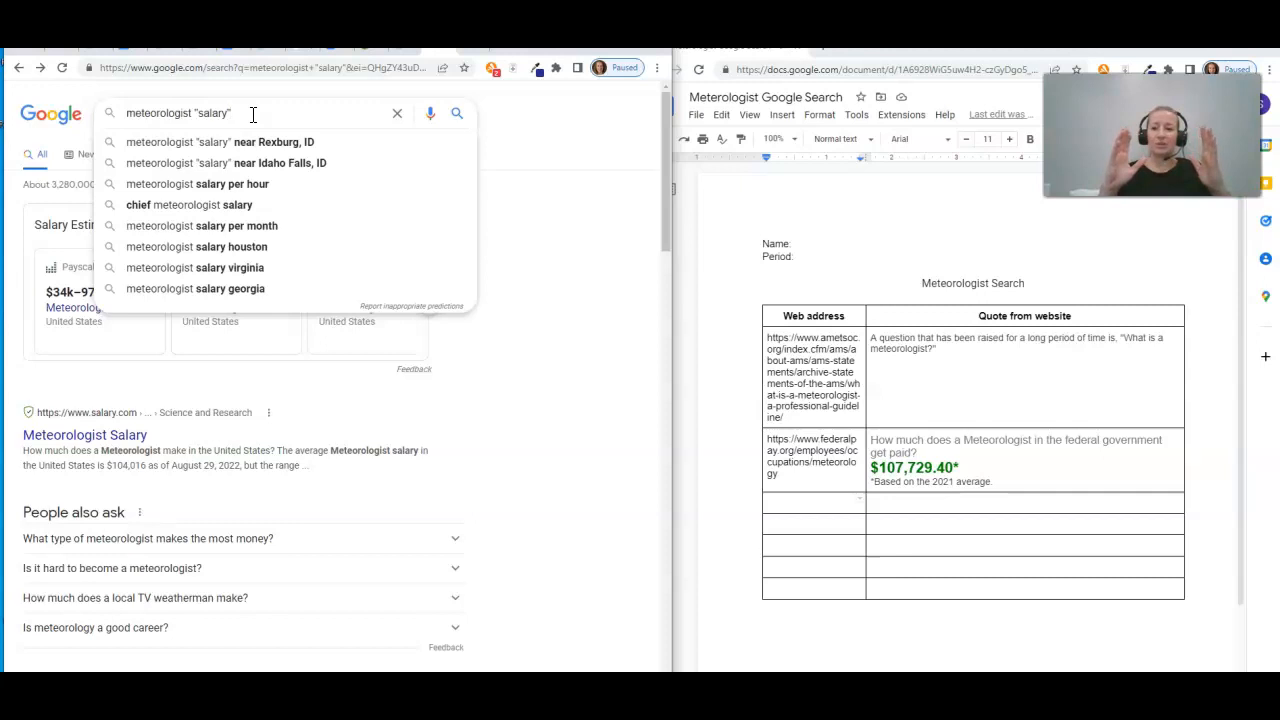
pyautogui.write('2')
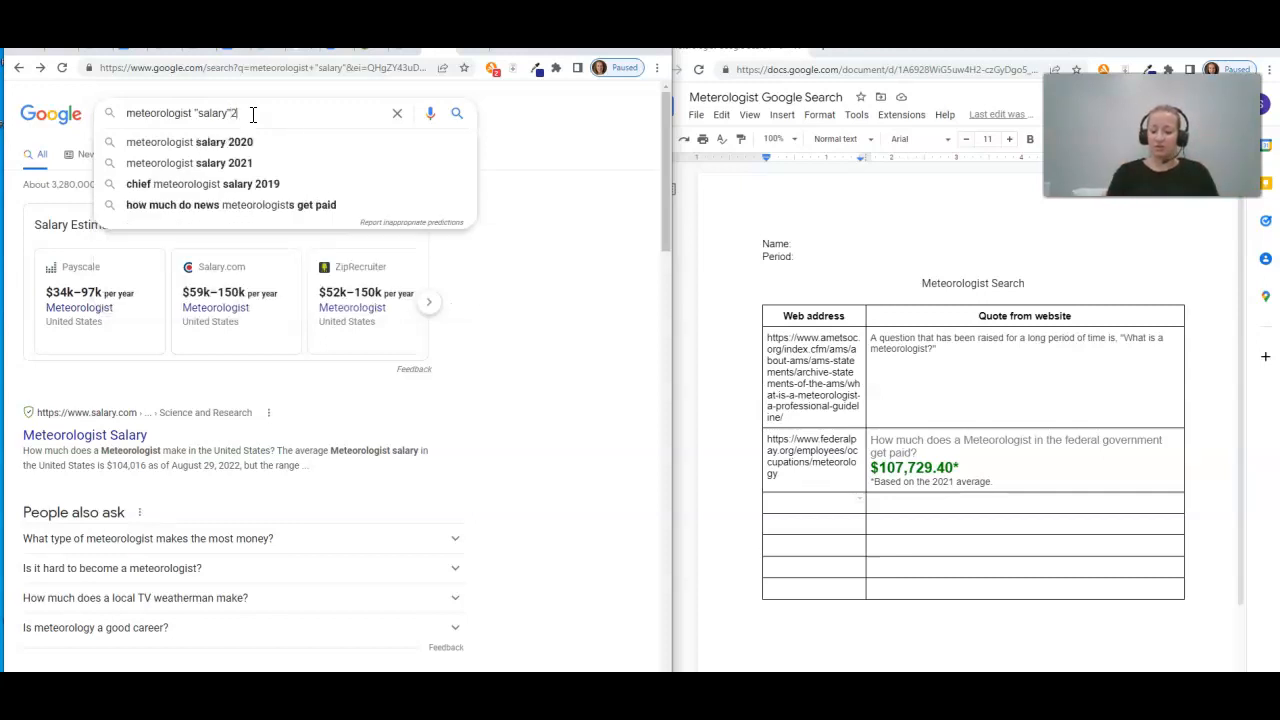
pyautogui.write('0')
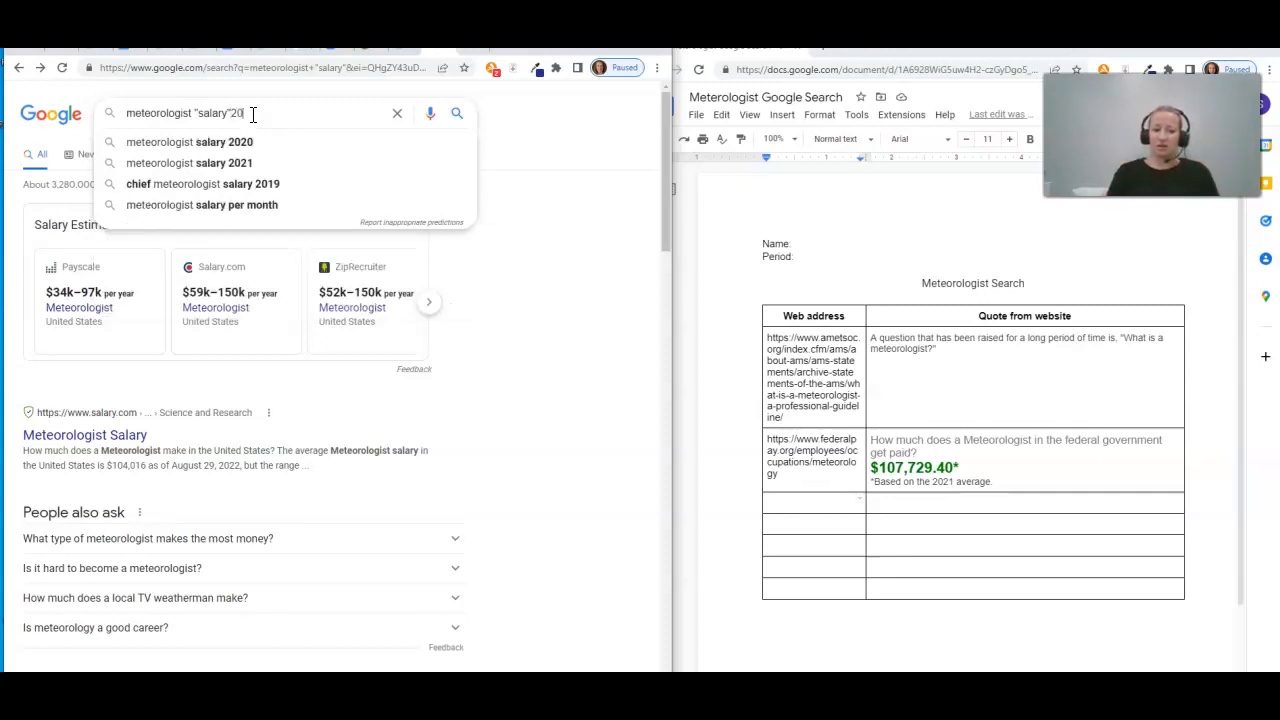
pyautogui.write('10')
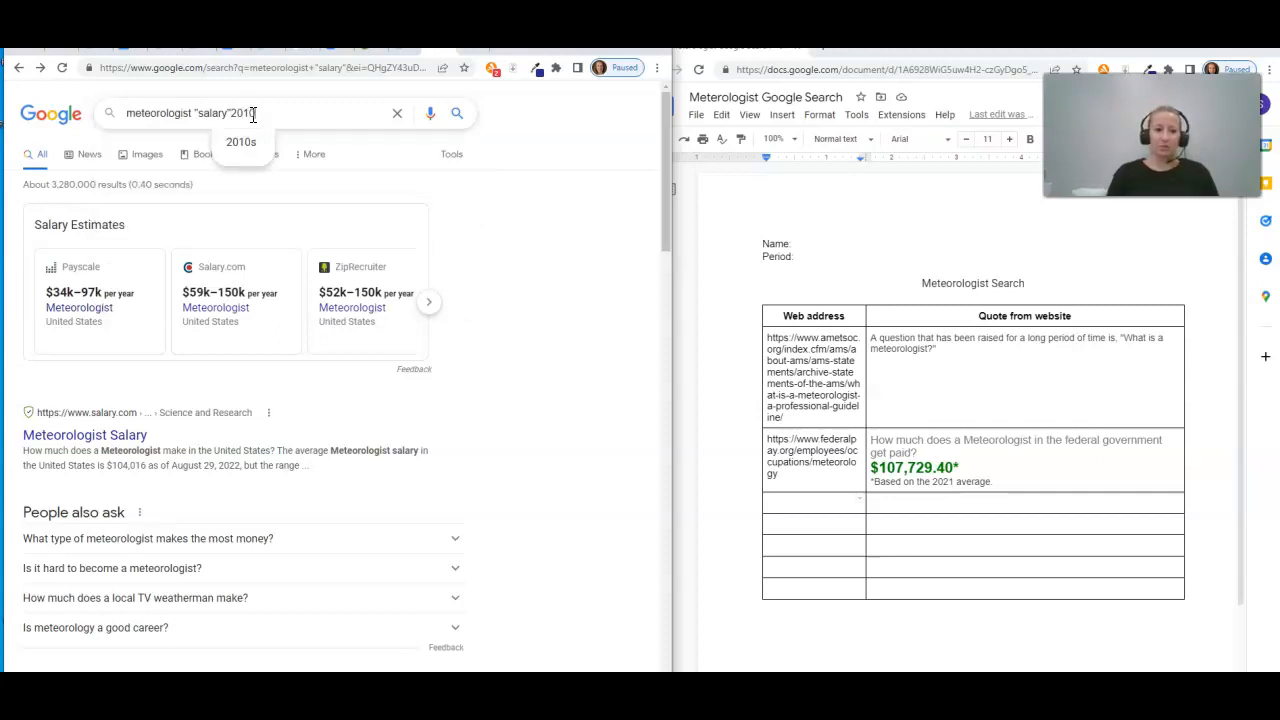
pyautogui.click(243, 114)
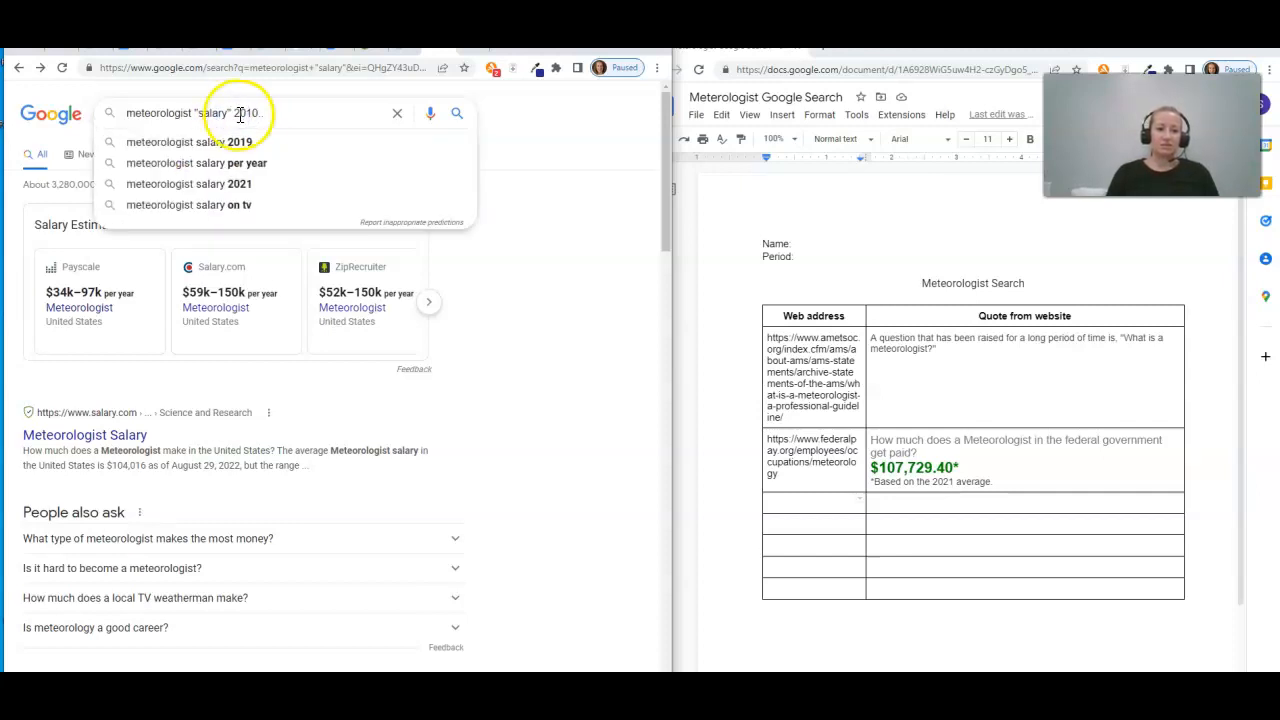
pyautogui.click(265, 114)
pyautogui.write('2020')
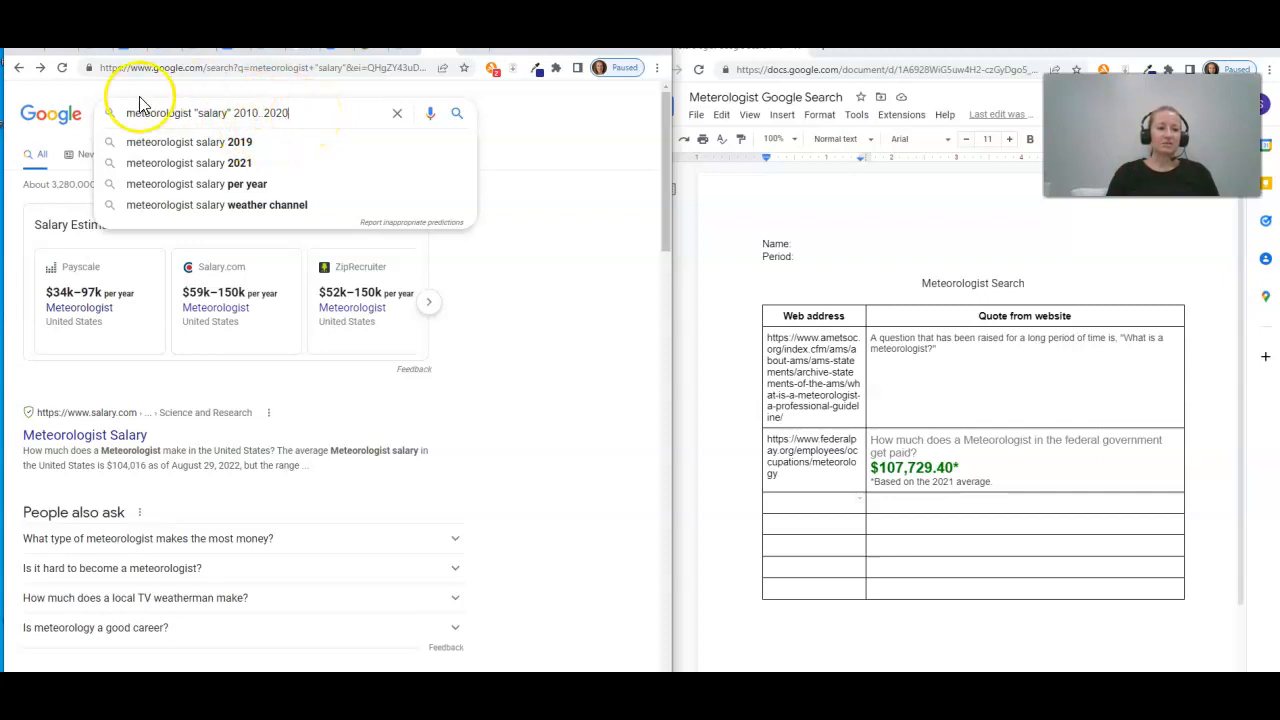
pyautogui.click(457, 115)
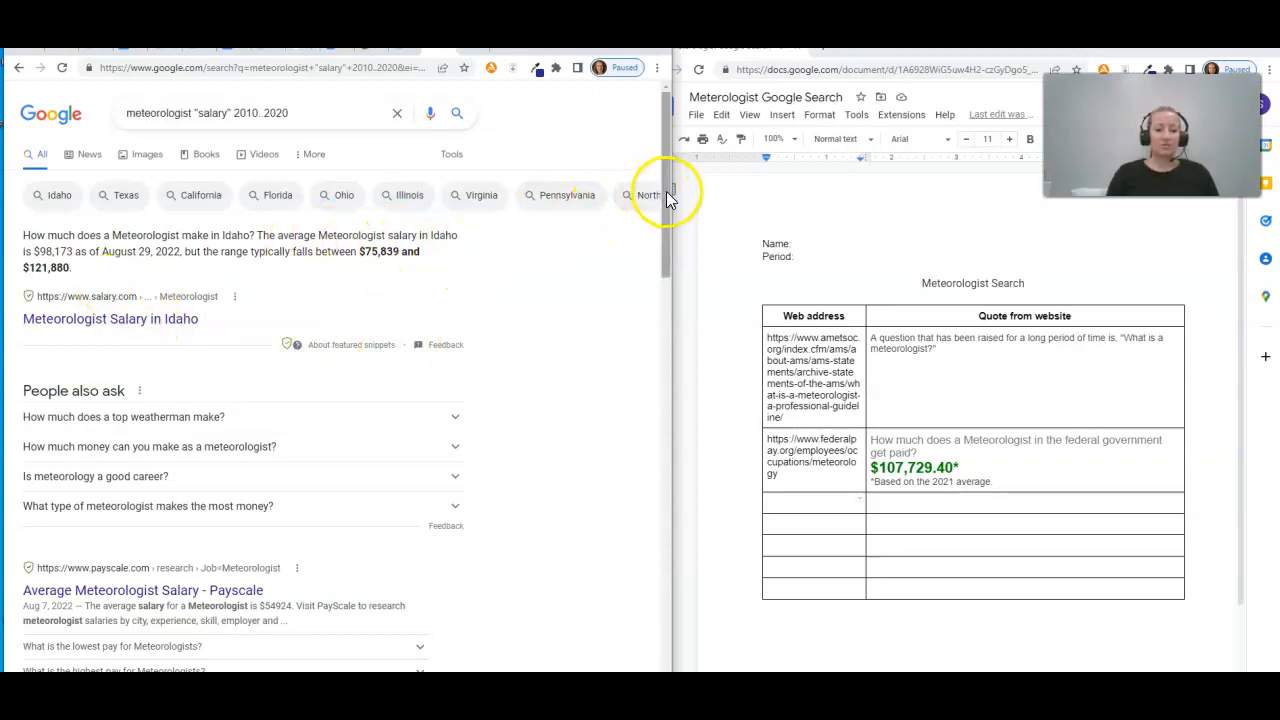
# Open the learn.org result "Meteorologist Salary and Career Facts" from the Google results
pyautogui.moveTo(666, 191); pyautogui.dragTo(675, 436)
pyautogui.moveTo(674, 437); pyautogui.dragTo(674, 450)
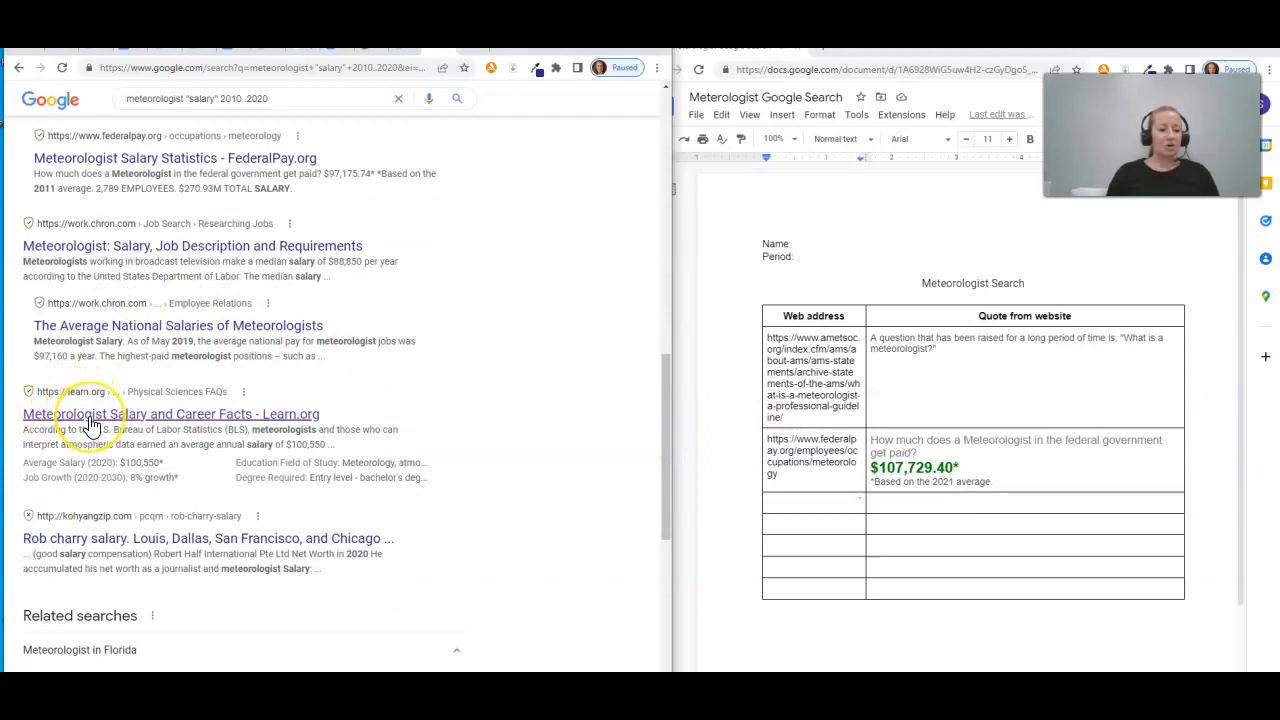
pyautogui.click(90, 420)
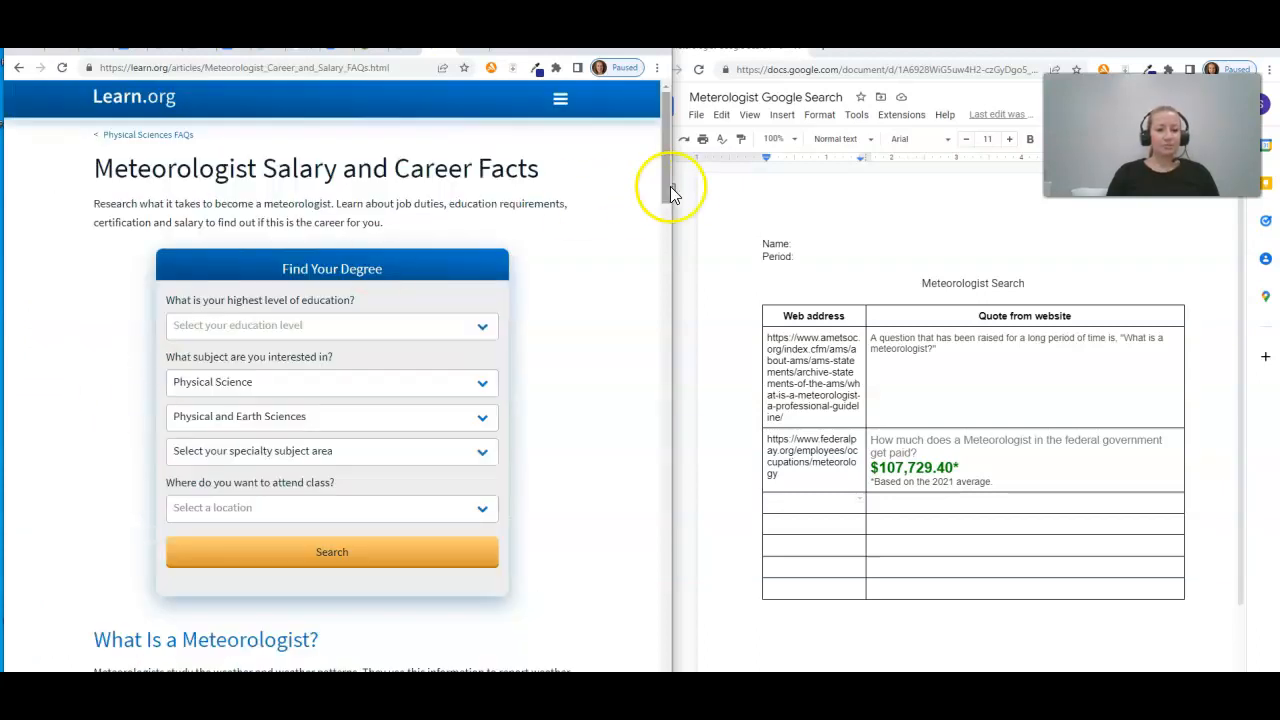
# Copy the "Average Salary (2020) $100,550*" row from the Learn.org overview chart into the third Quote from website cell
pyautogui.moveTo(667, 157); pyautogui.dragTo(663, 278)
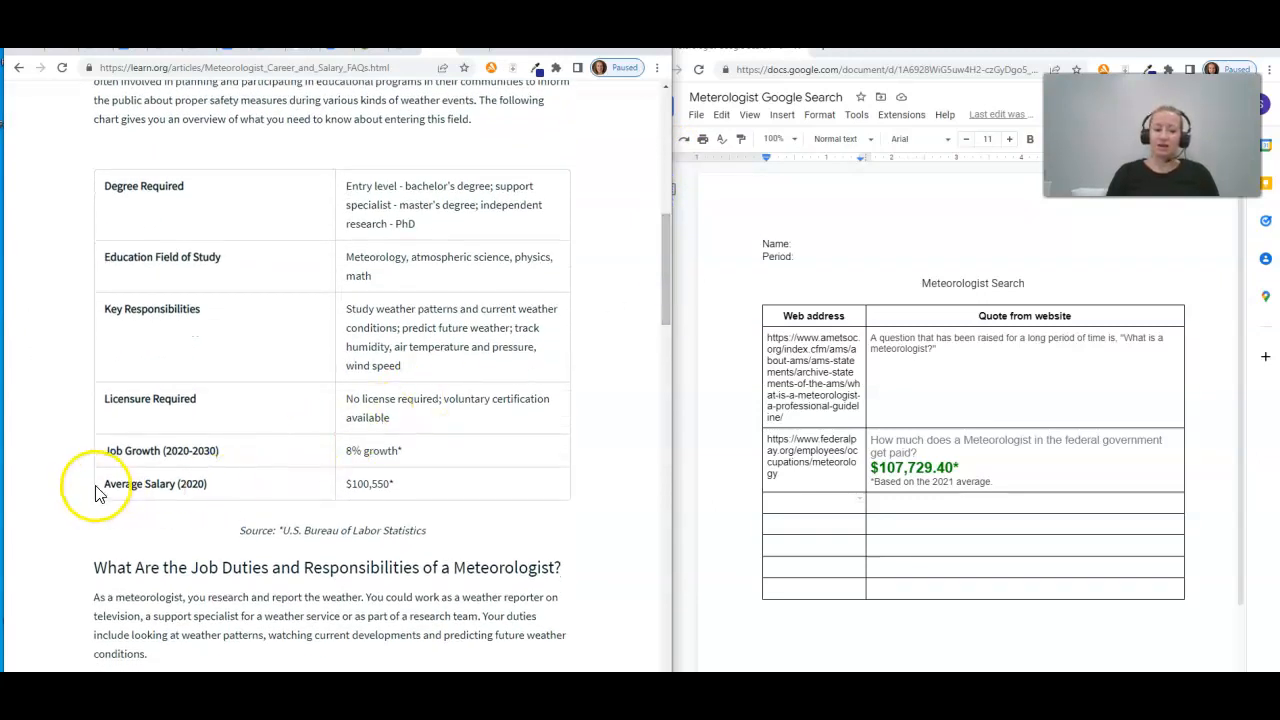
pyautogui.moveTo(102, 487); pyautogui.dragTo(443, 489)
pyautogui.hotkey('ctrl', 'c')
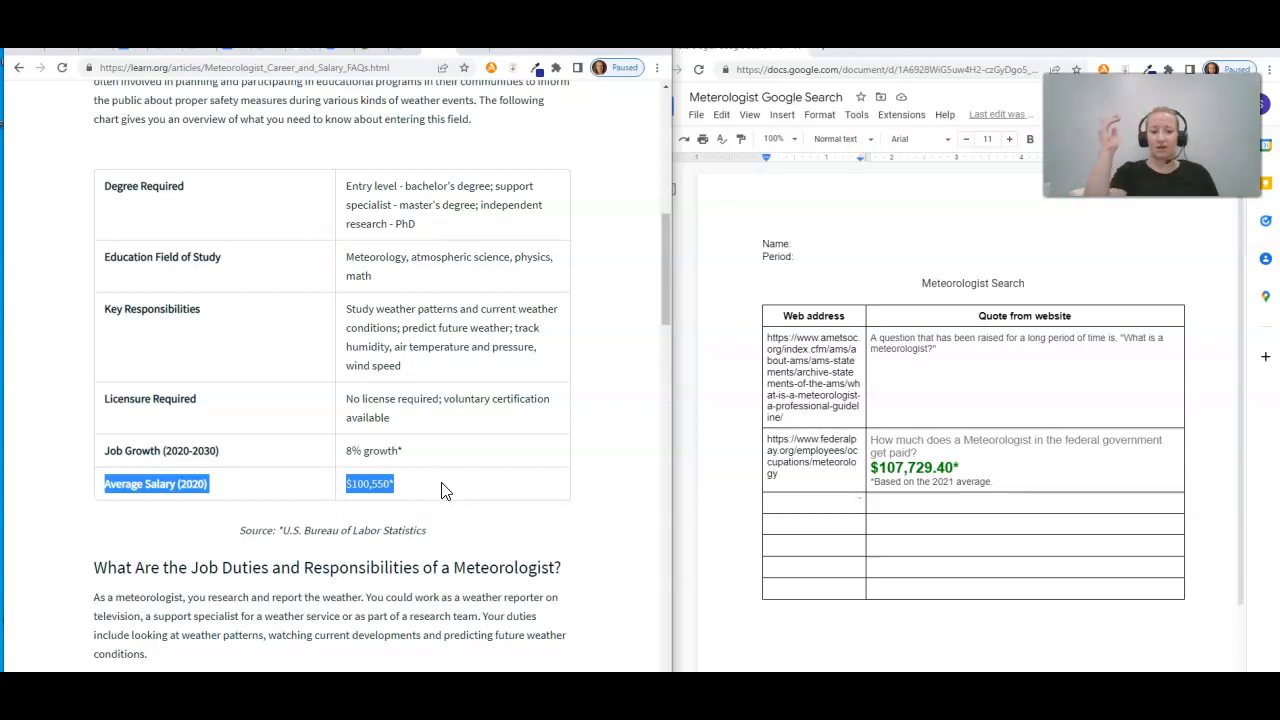
pyautogui.click(905, 509)
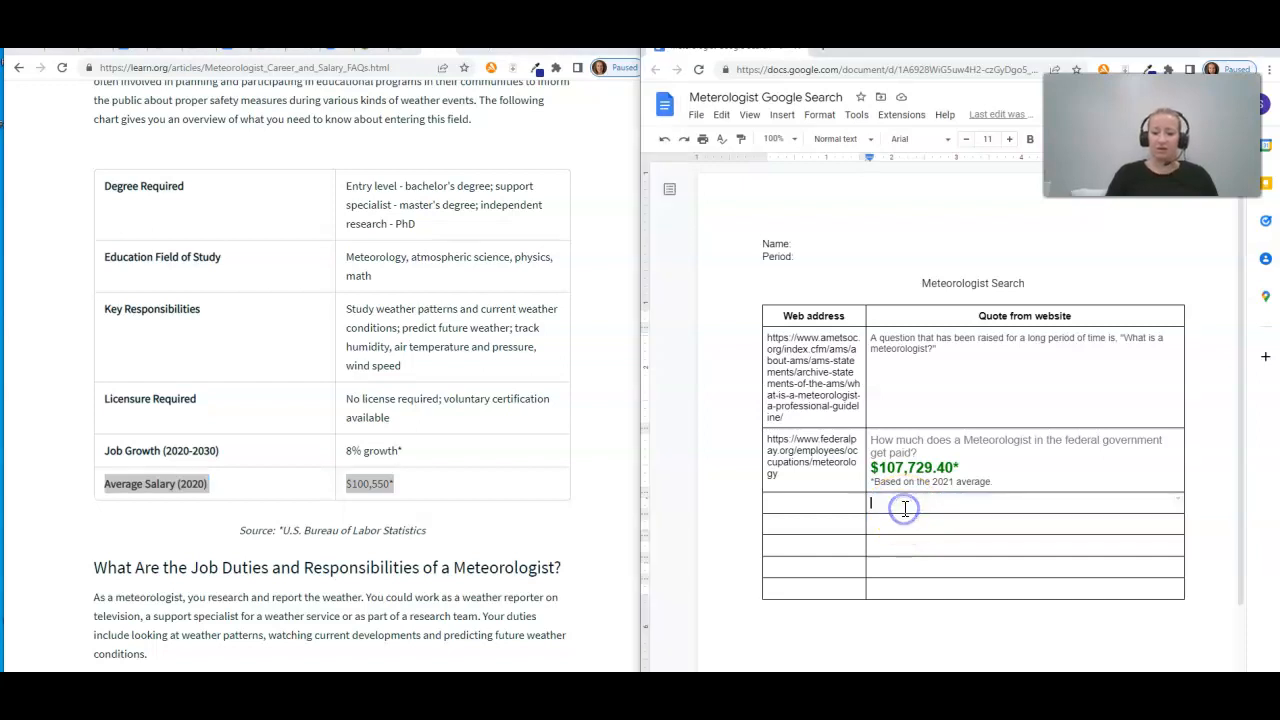
pyautogui.hotkey('ctrl', 'v')
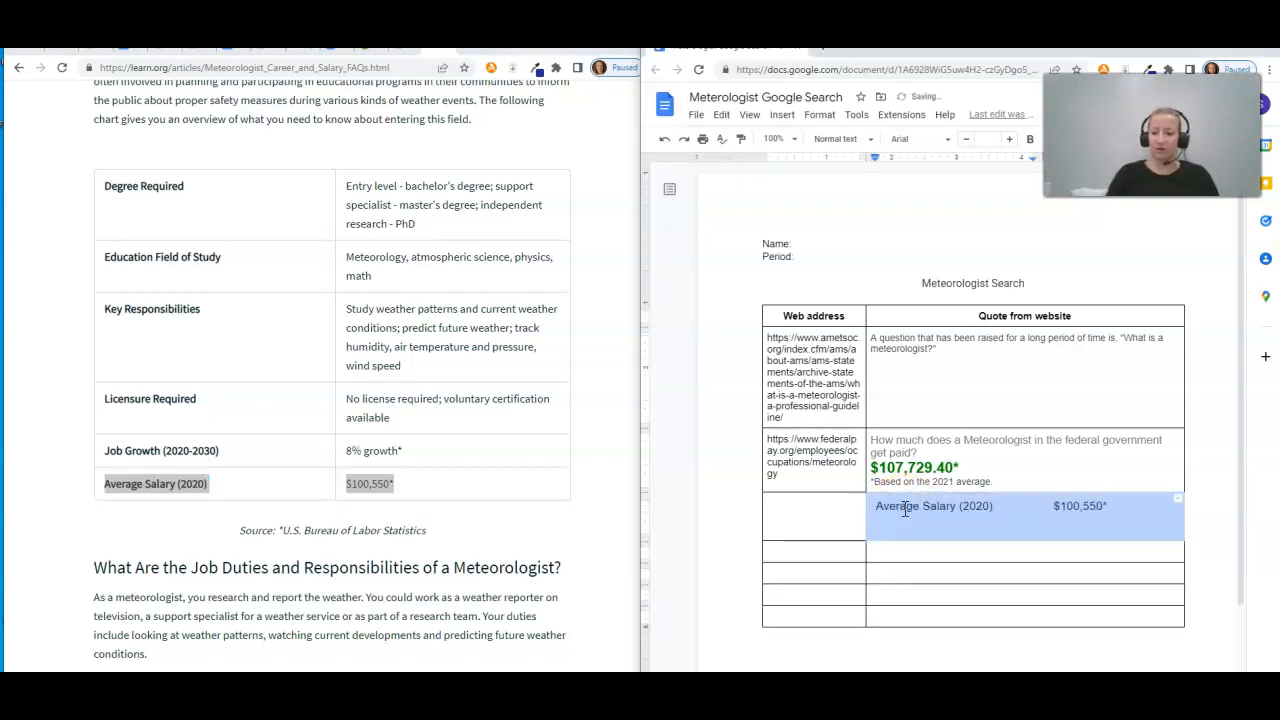
# Copy the Learn.org article's full URL into the third row's Web address cell
pyautogui.click(604, 311)
pyautogui.moveTo(666, 312); pyautogui.dragTo(647, 162)
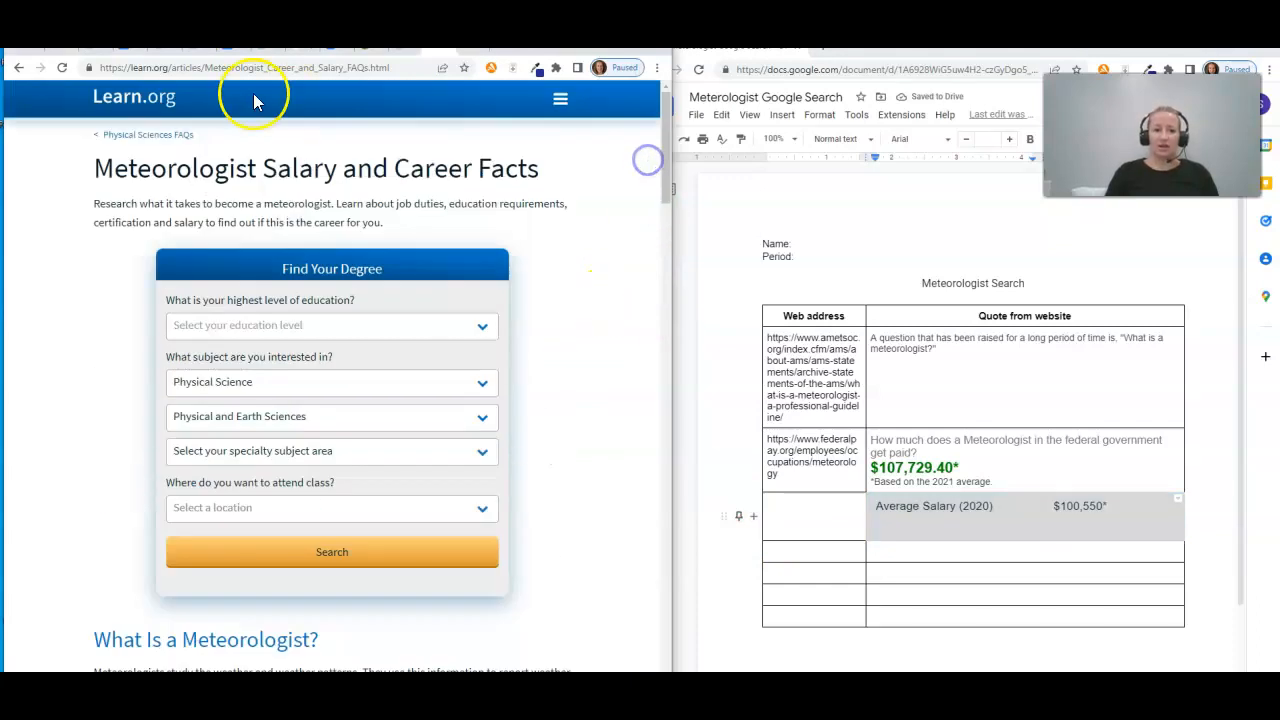
pyautogui.click(236, 70)
pyautogui.hotkey('ctrl', 'c')
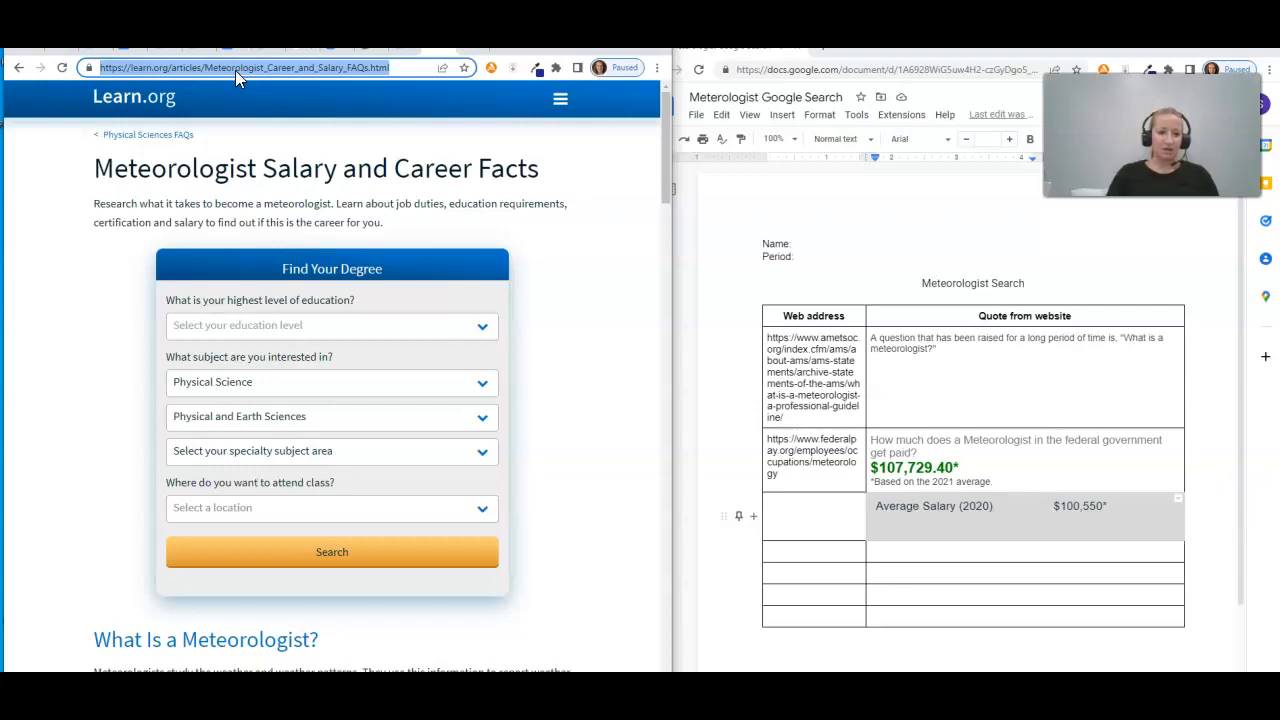
pyautogui.click(830, 518)
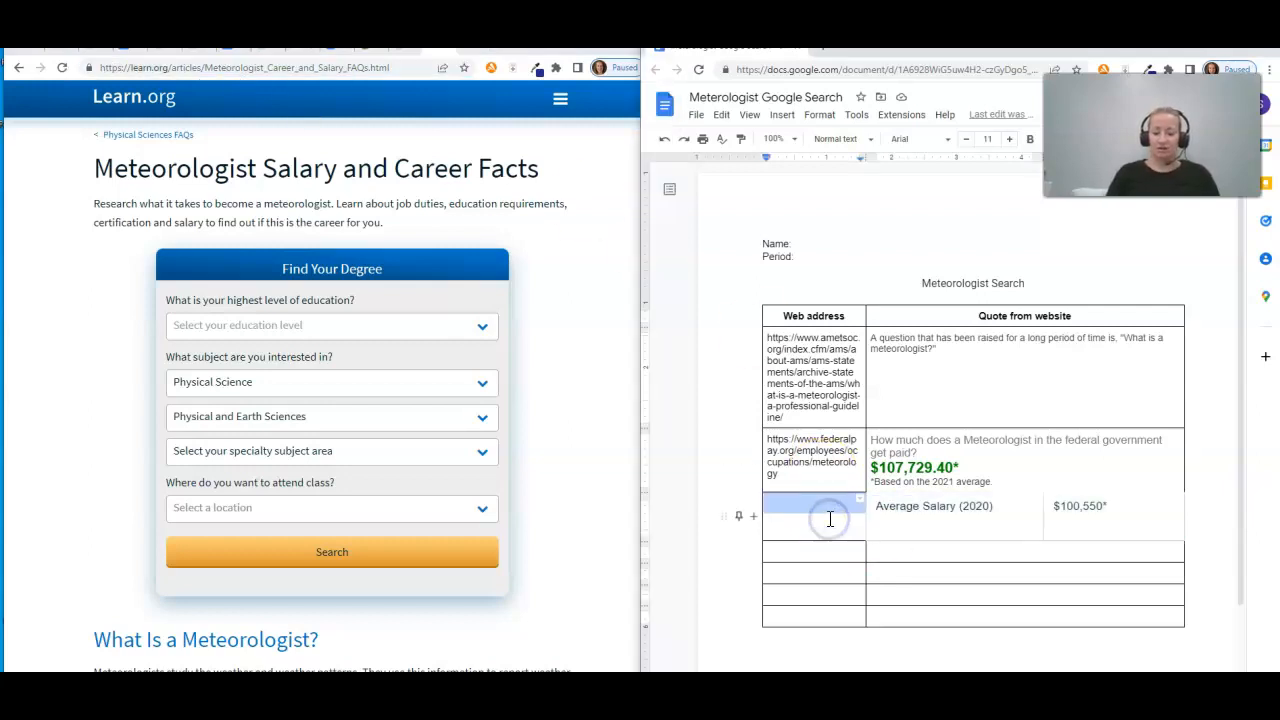
pyautogui.hotkey('ctrl', 'v')
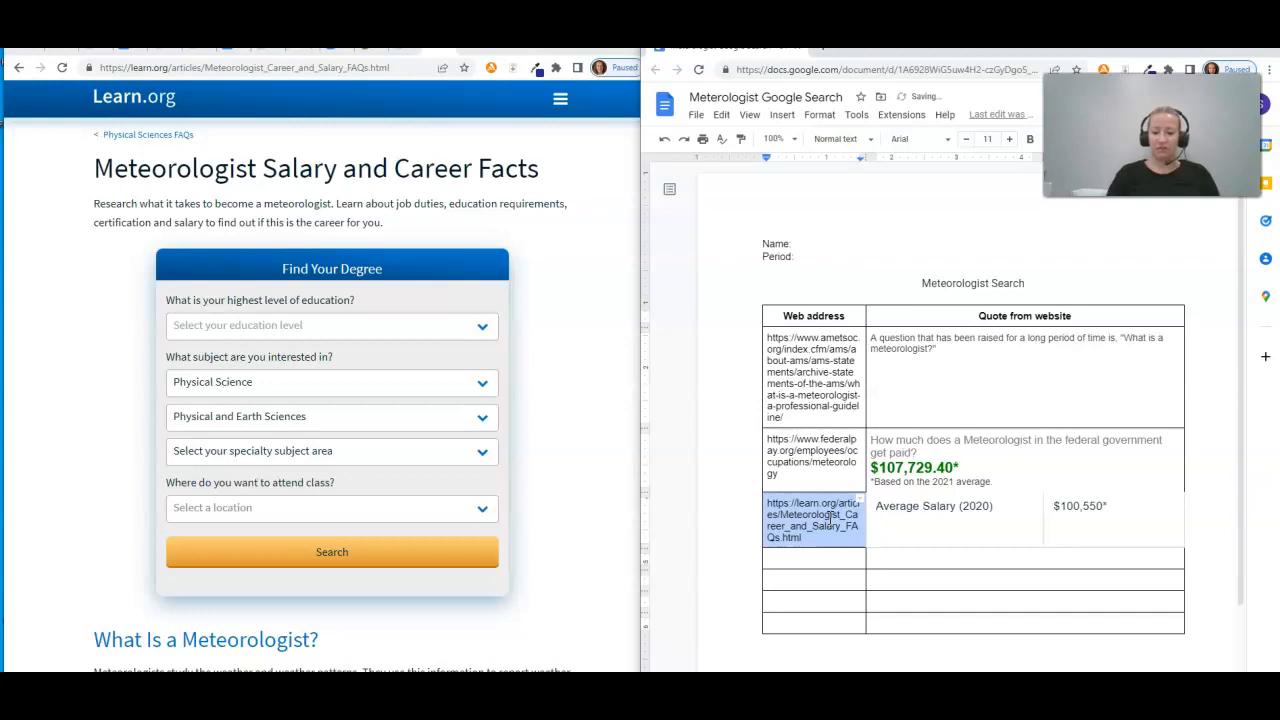
pyautogui.click(571, 575)
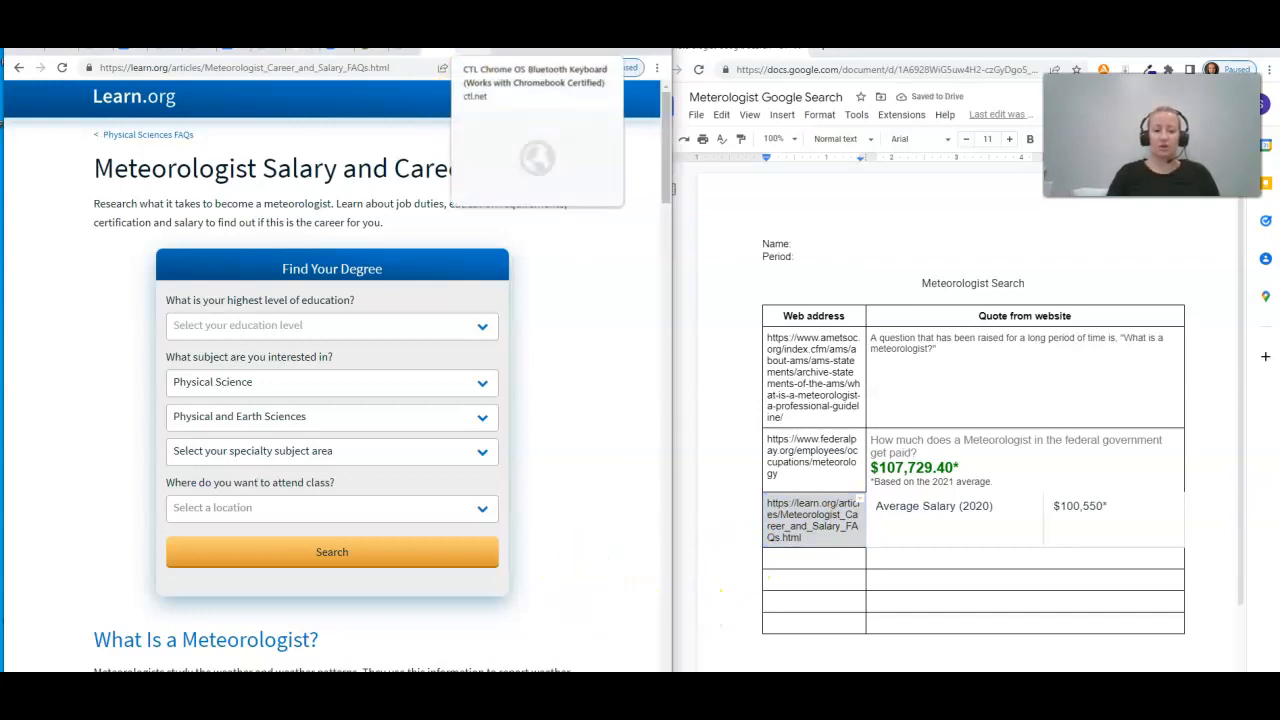
pyautogui.click(480, 47)
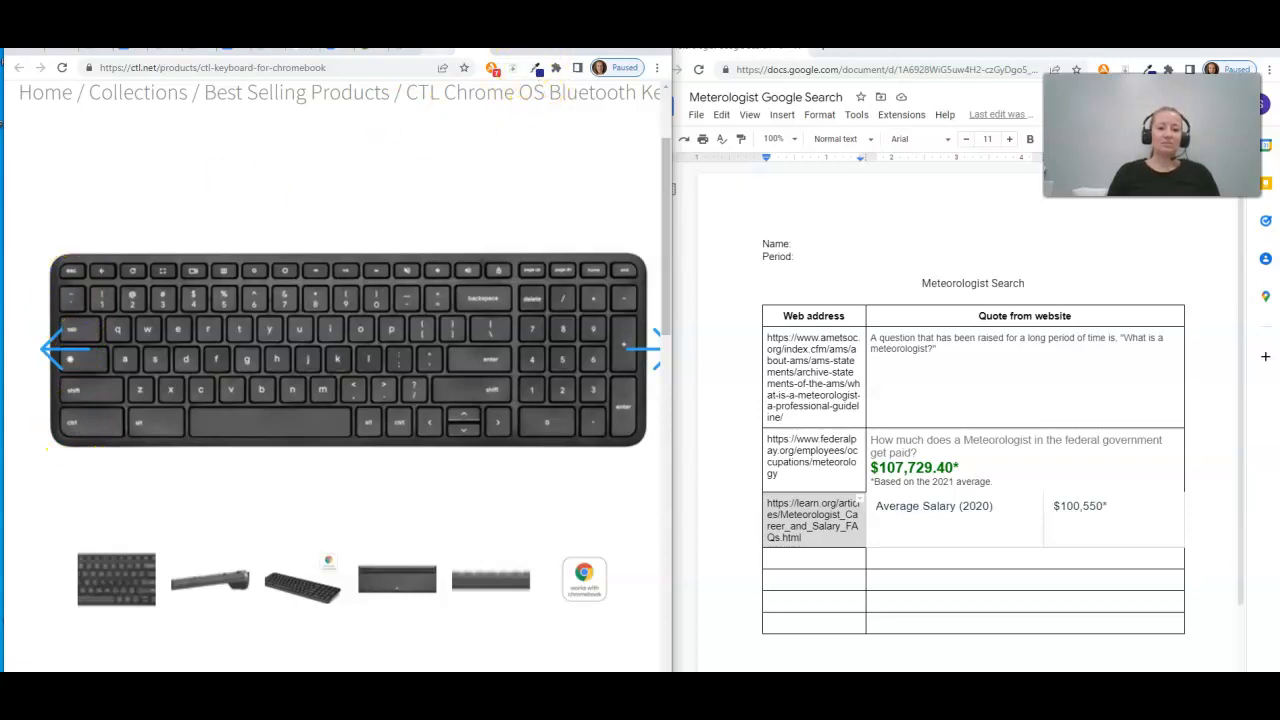
pyautogui.click(438, 49)
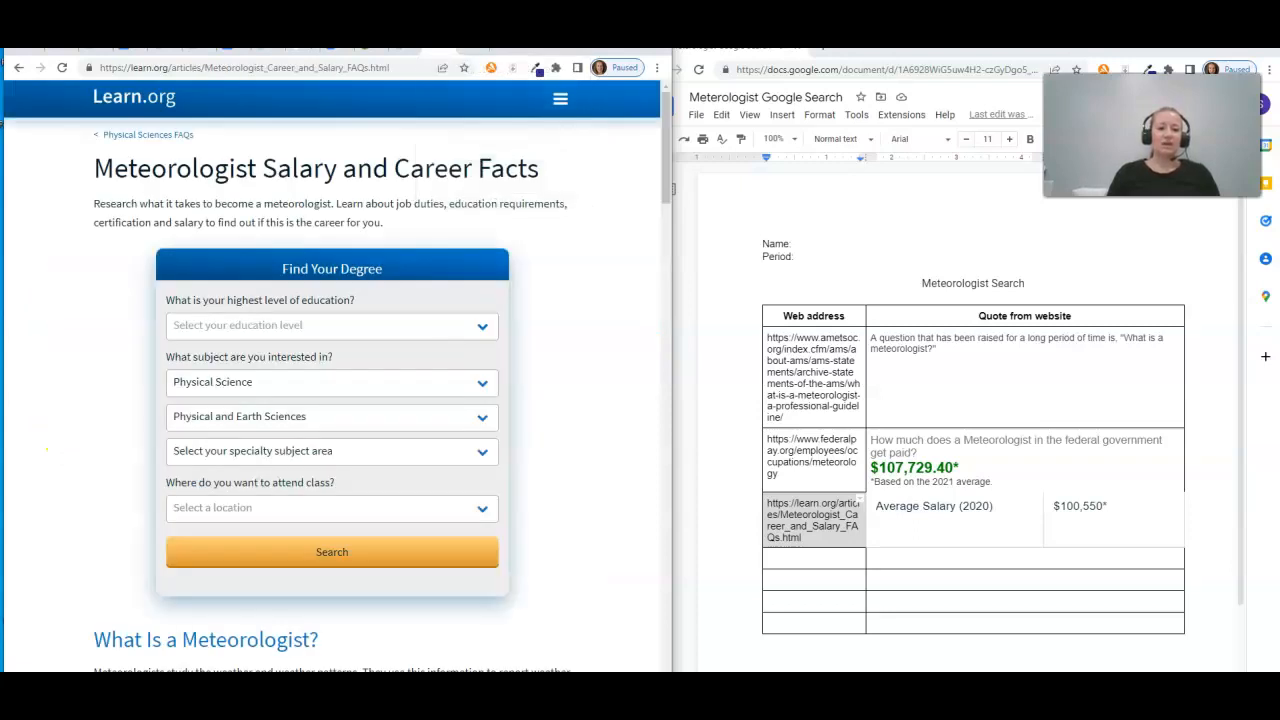
# Return to the Google results and change the search to meteorologist~, dropping the "salary" and year-range terms
pyautogui.click(19, 70)
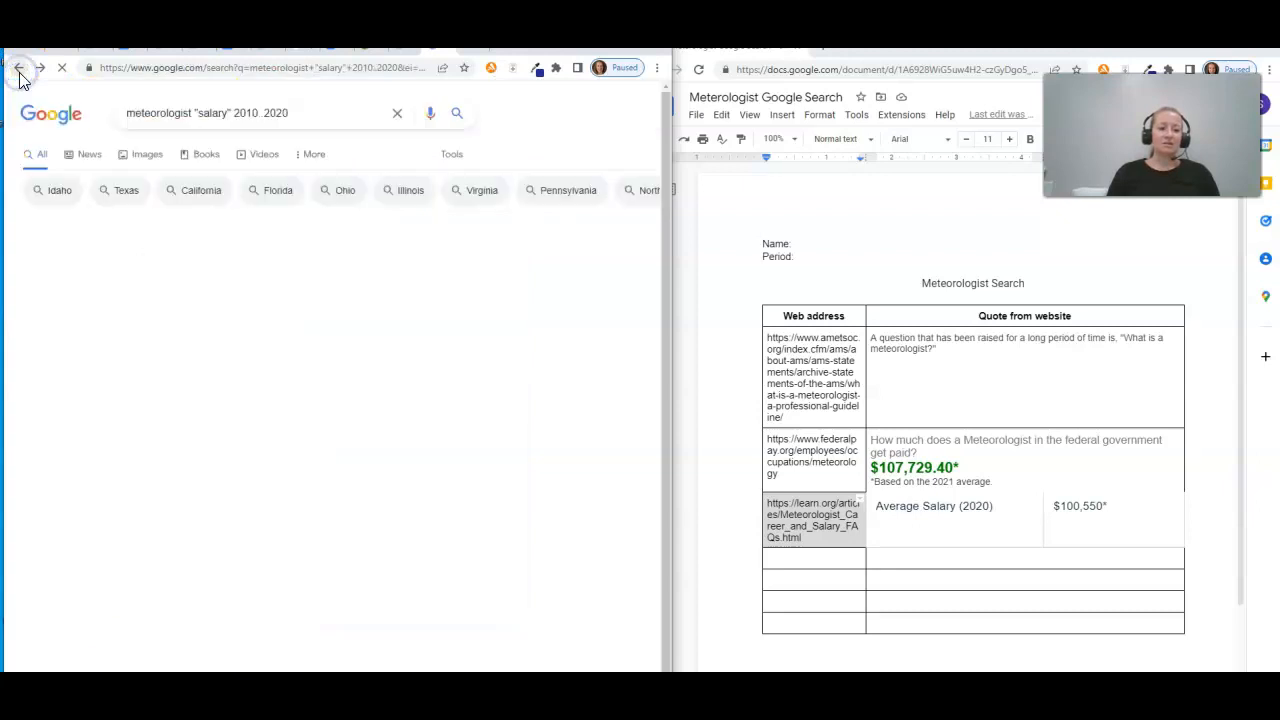
pyautogui.moveTo(668, 385); pyautogui.dragTo(664, 140)
pyautogui.moveTo(300, 113); pyautogui.dragTo(192, 113)
pyautogui.press('BackSpace')
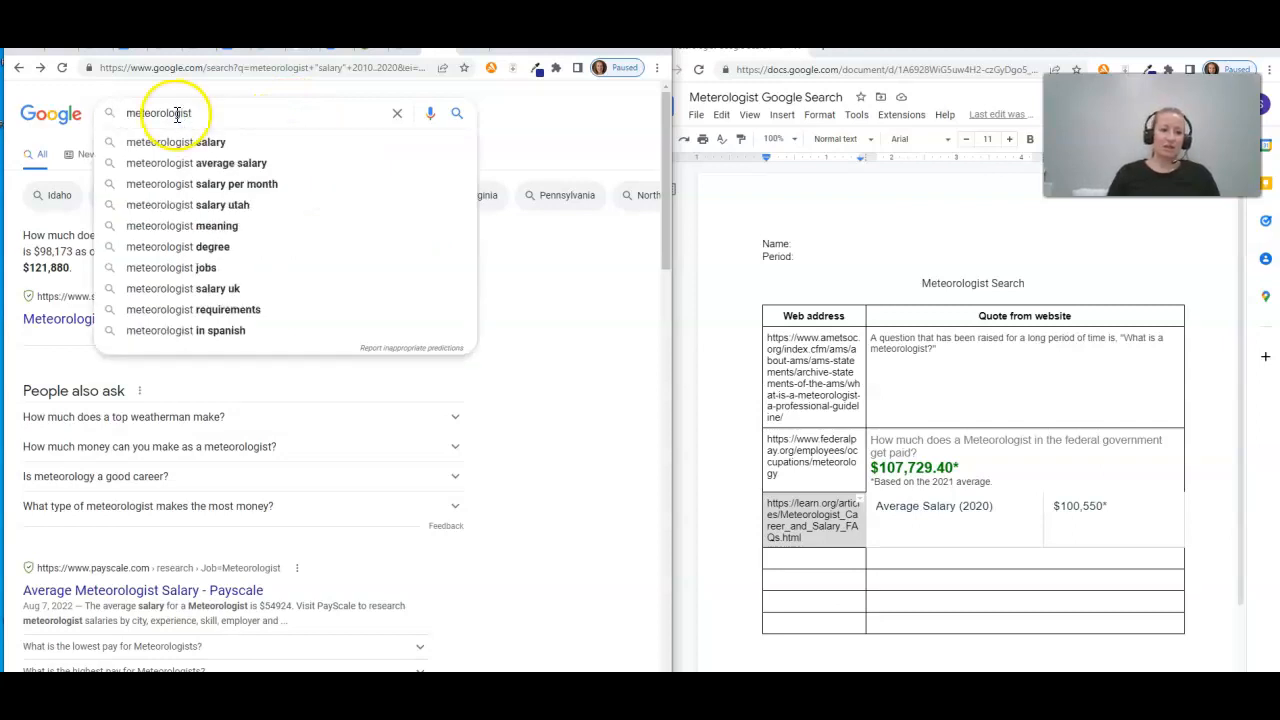
pyautogui.click(127, 113)
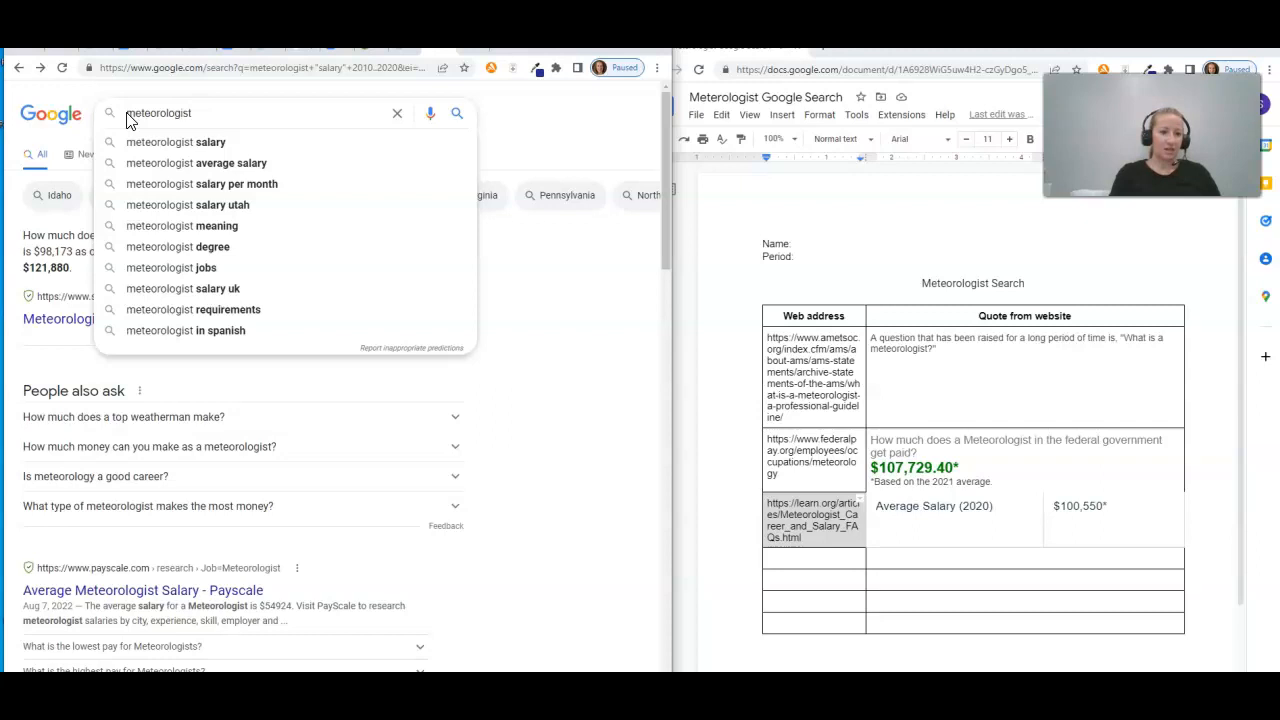
pyautogui.press('BackSpace')
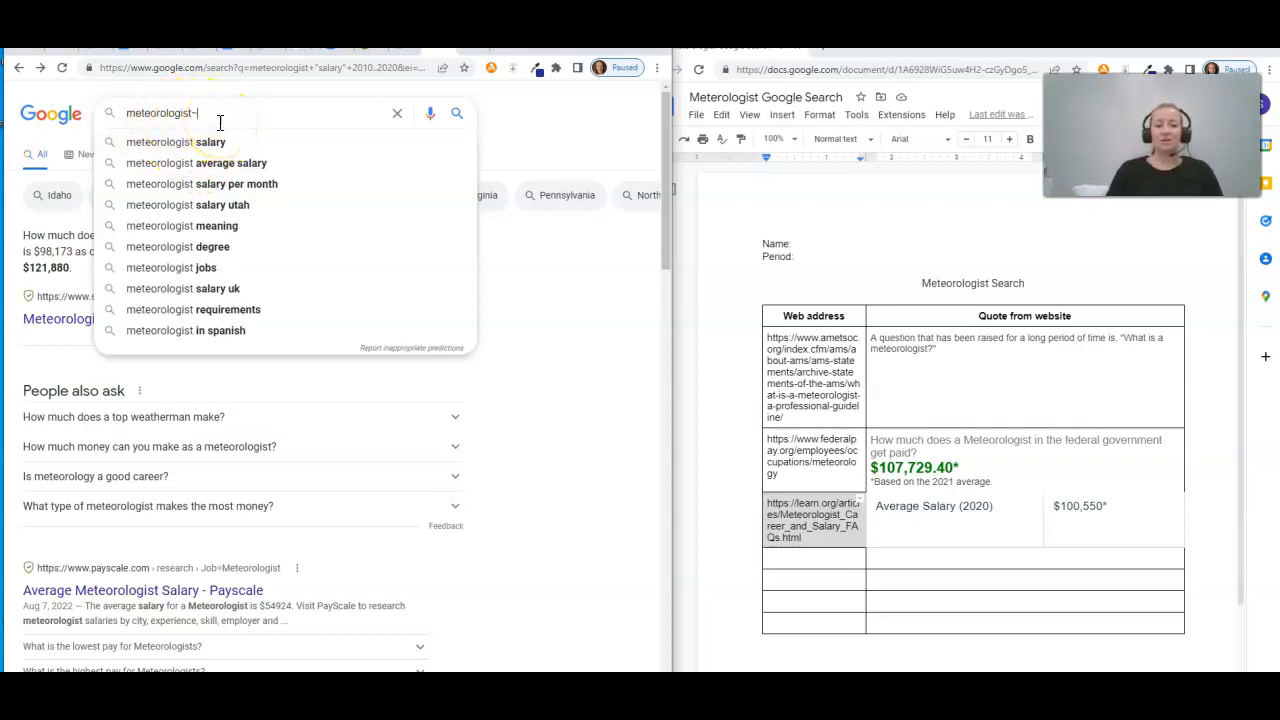
pyautogui.click(457, 114)
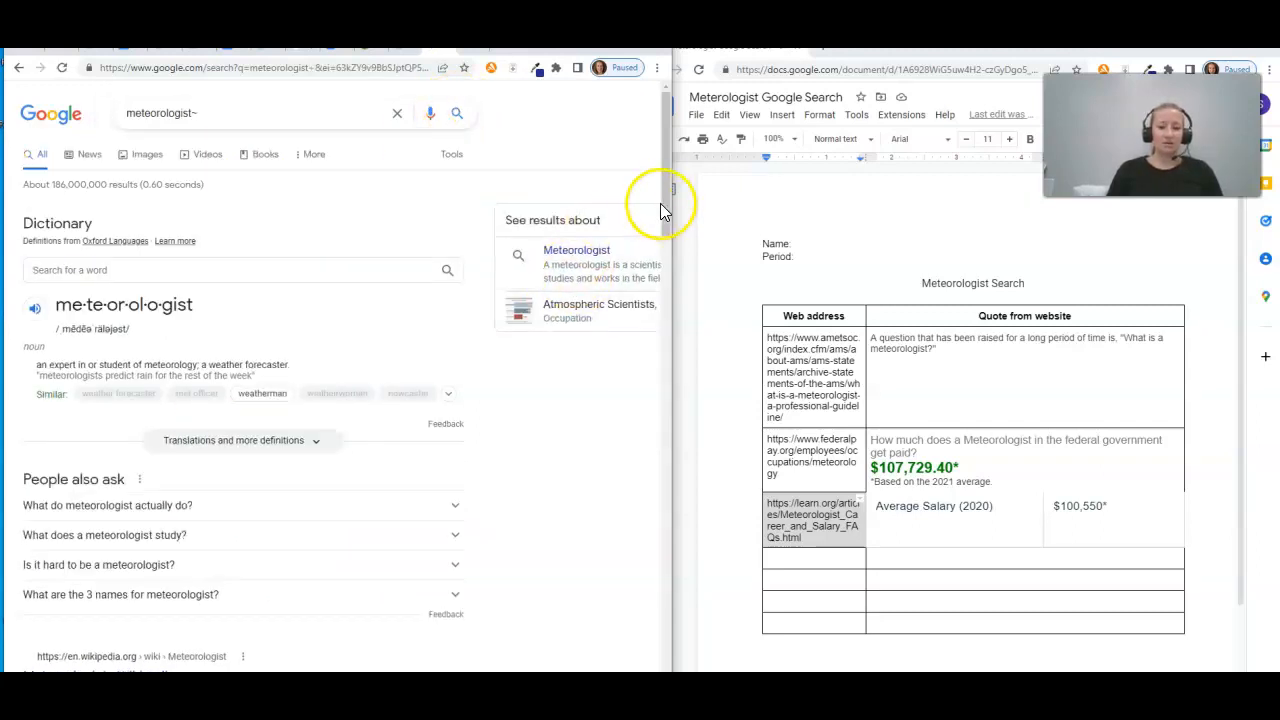
# Open the "Faces of the National Weather Service" result and copy its URL into the fourth row's Web address cell
pyautogui.moveTo(666, 202); pyautogui.dragTo(683, 422)
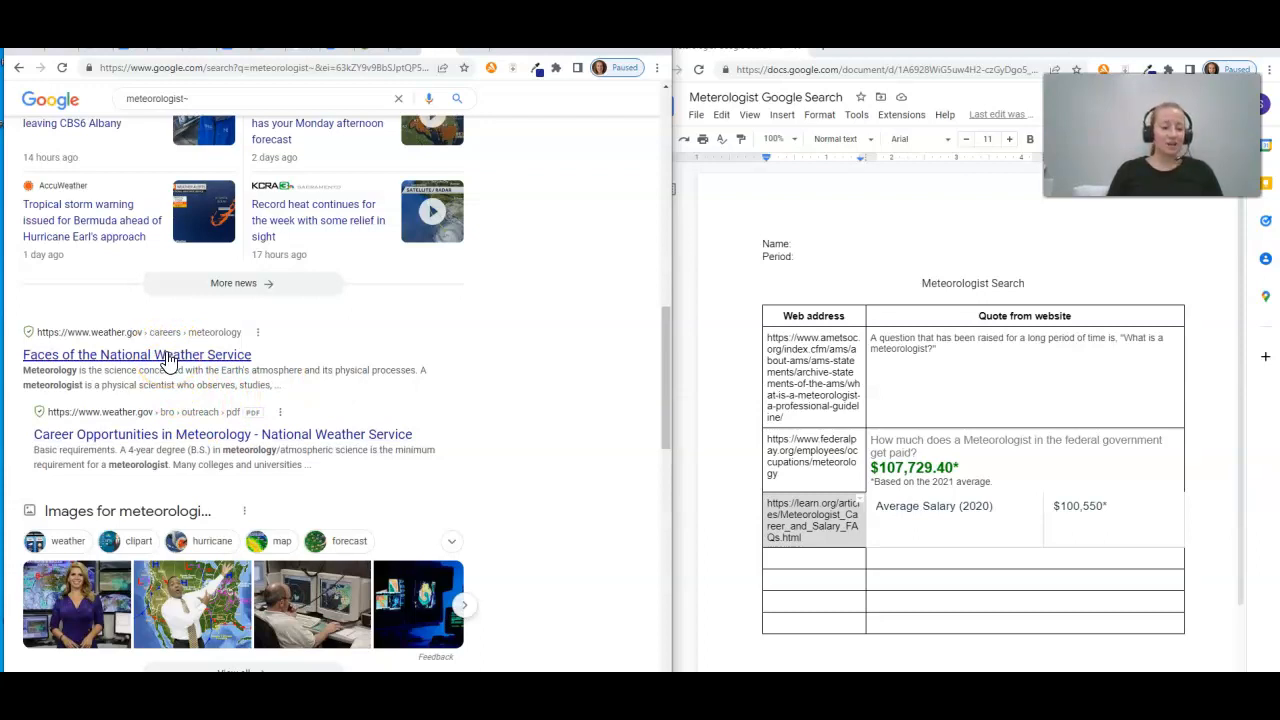
pyautogui.click(104, 356)
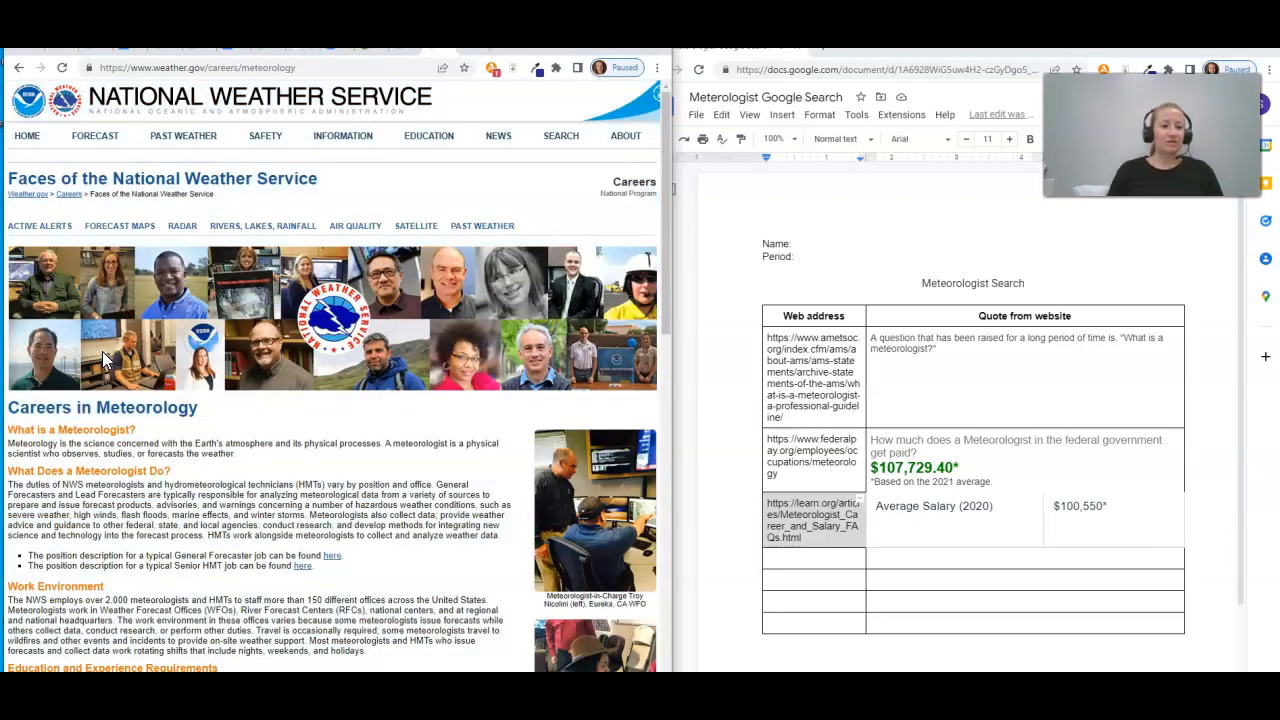
pyautogui.click(264, 69)
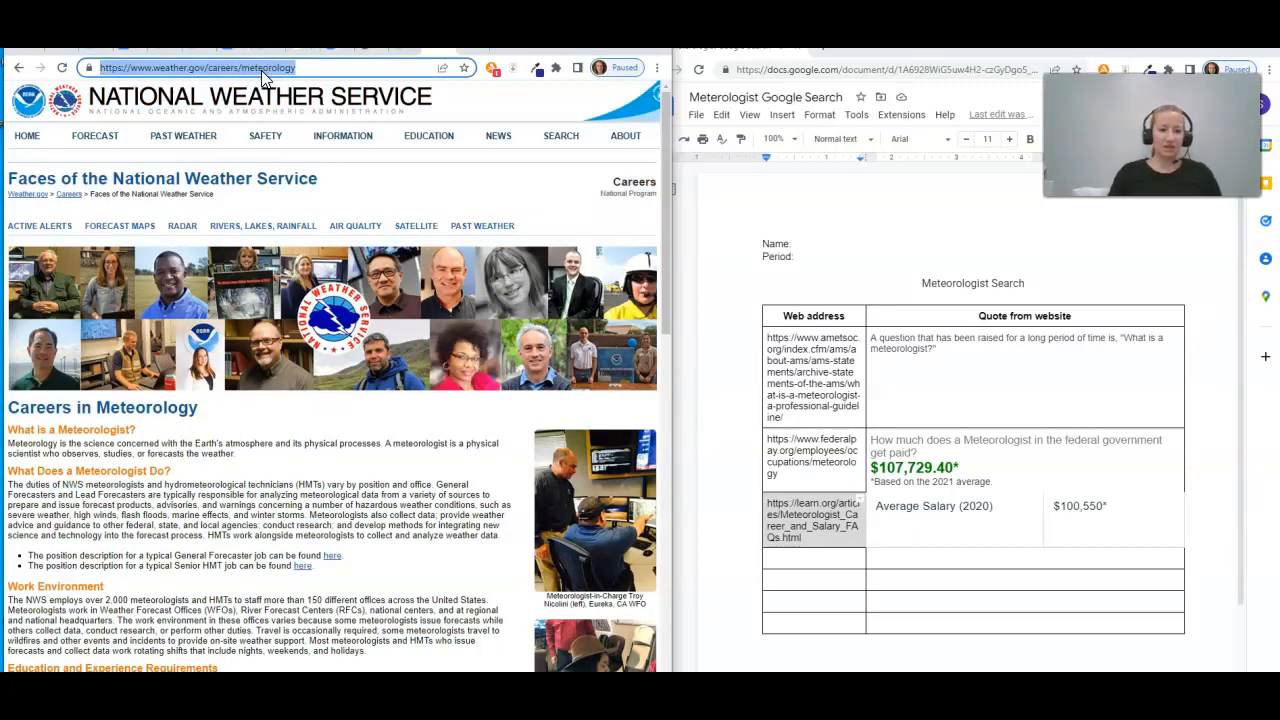
pyautogui.click(812, 562)
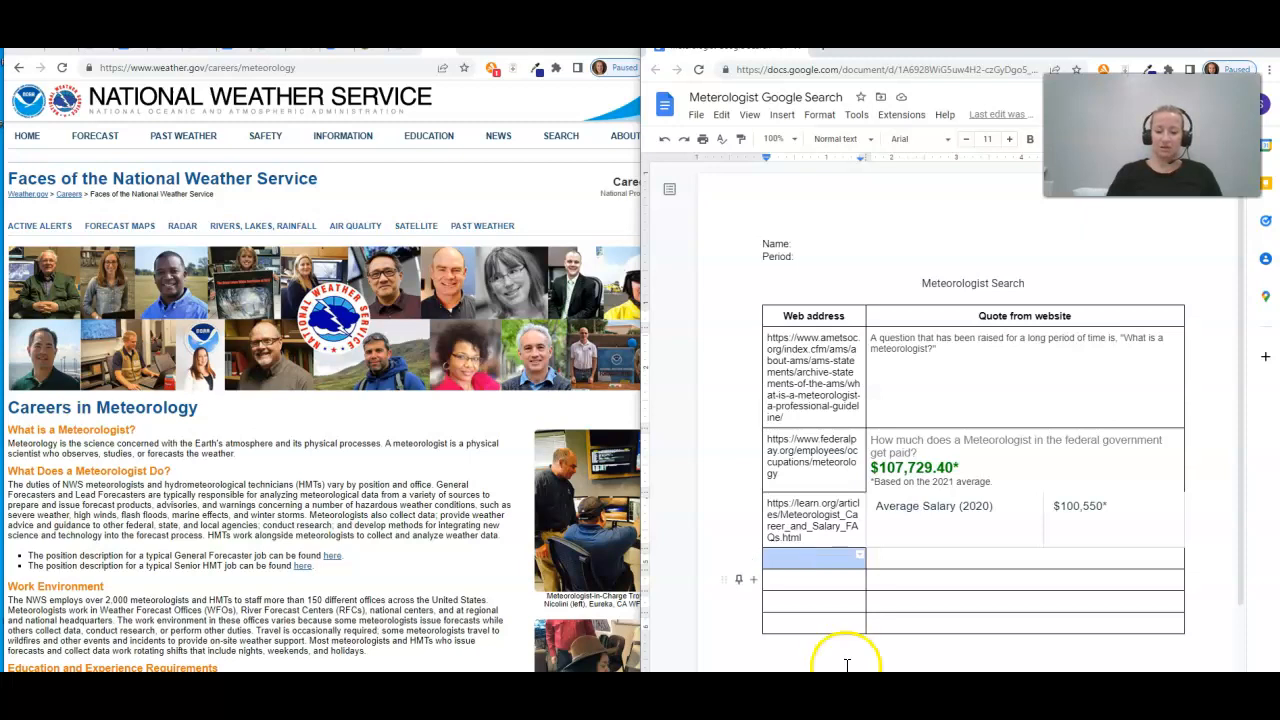
pyautogui.click(823, 612)
pyautogui.click(806, 564)
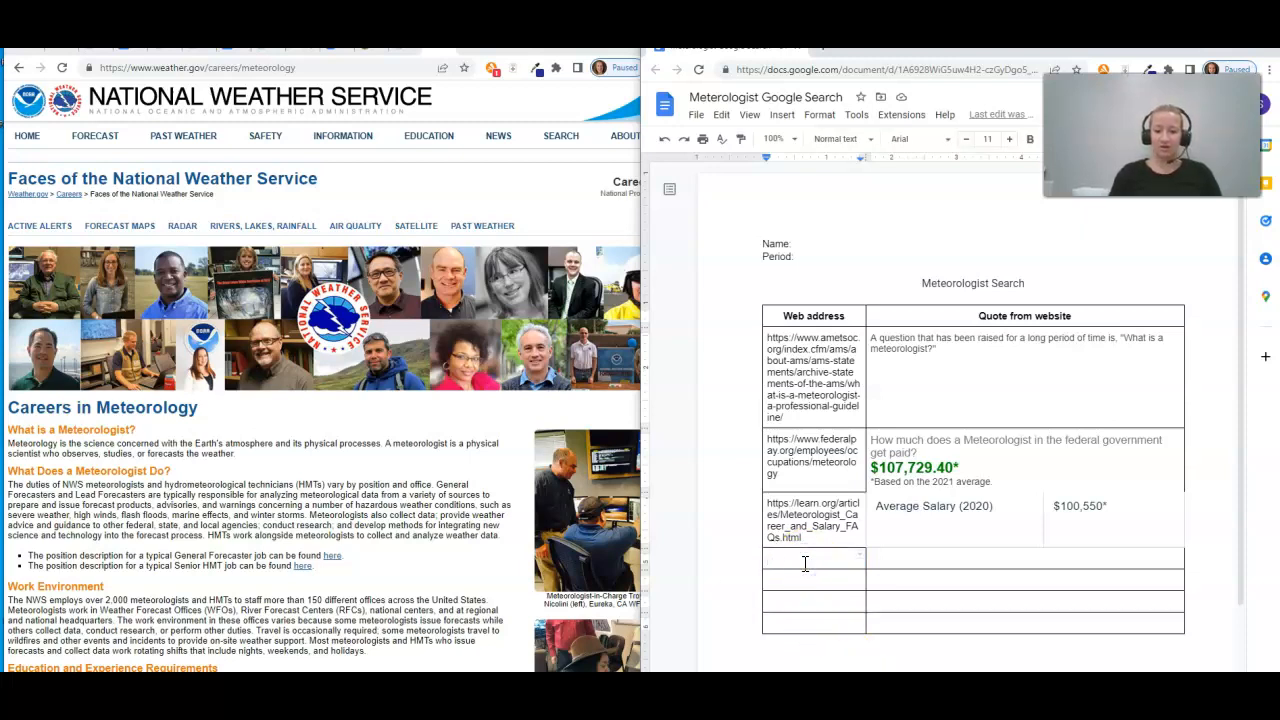
pyautogui.click(316, 67)
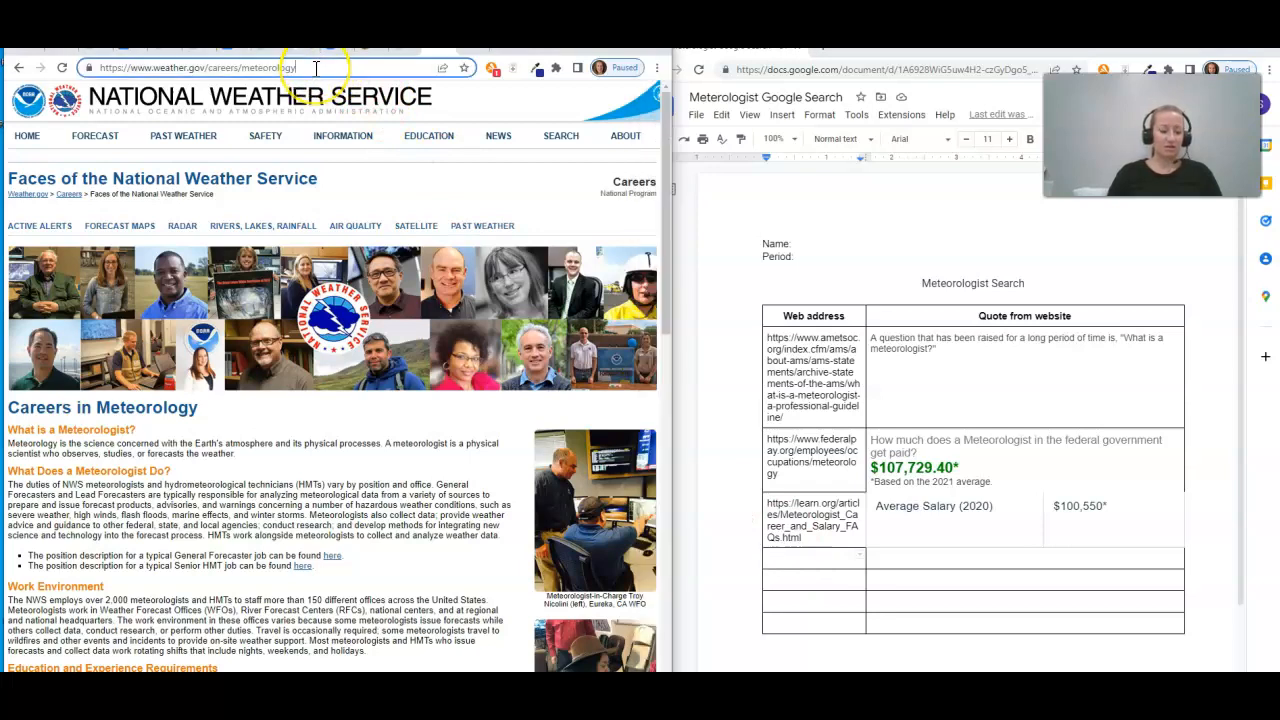
pyautogui.doubleClick(316, 67)
pyautogui.tripleClick(316, 67)
pyautogui.hotkey('ctrl', 'c')
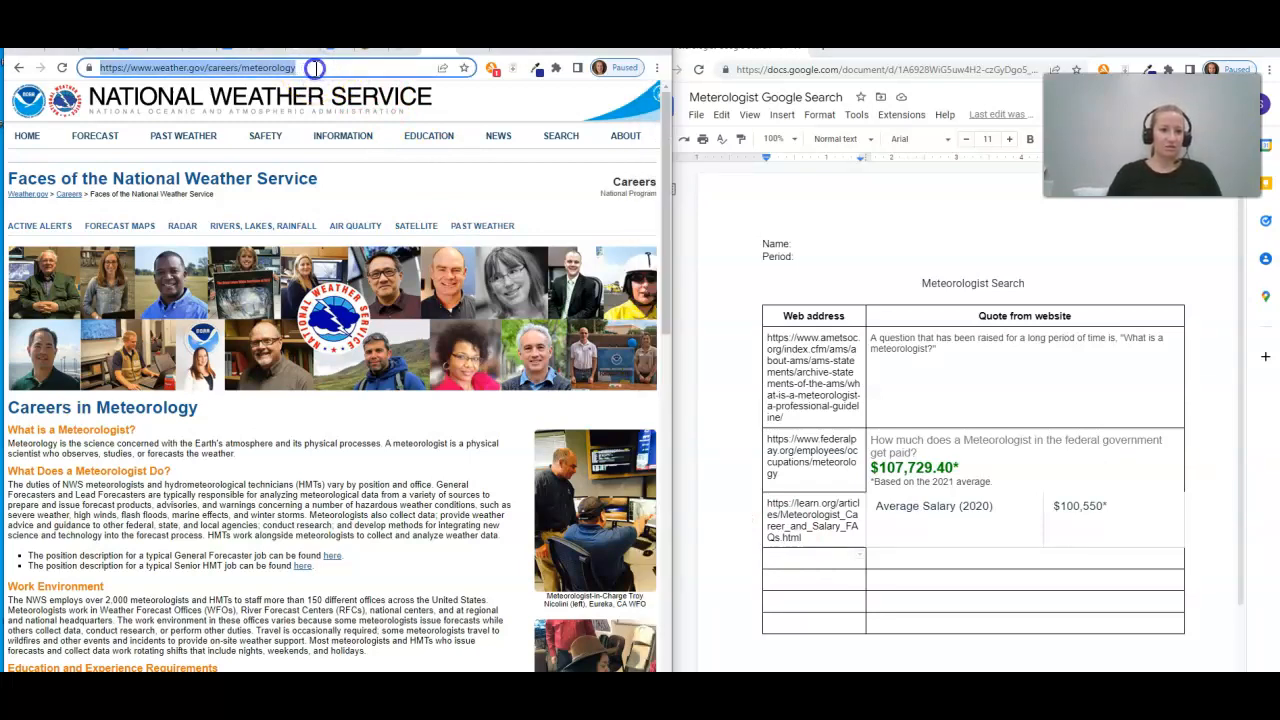
pyautogui.click(843, 562)
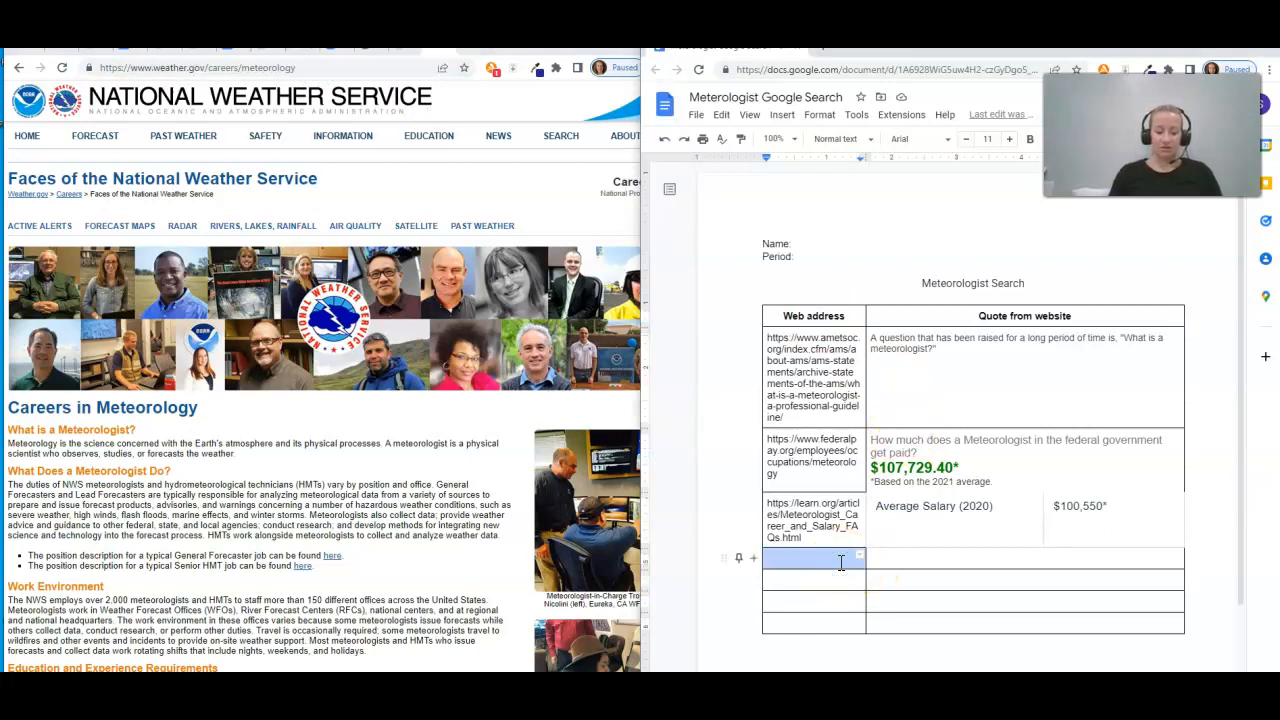
pyautogui.hotkey('ctrl', 'v')
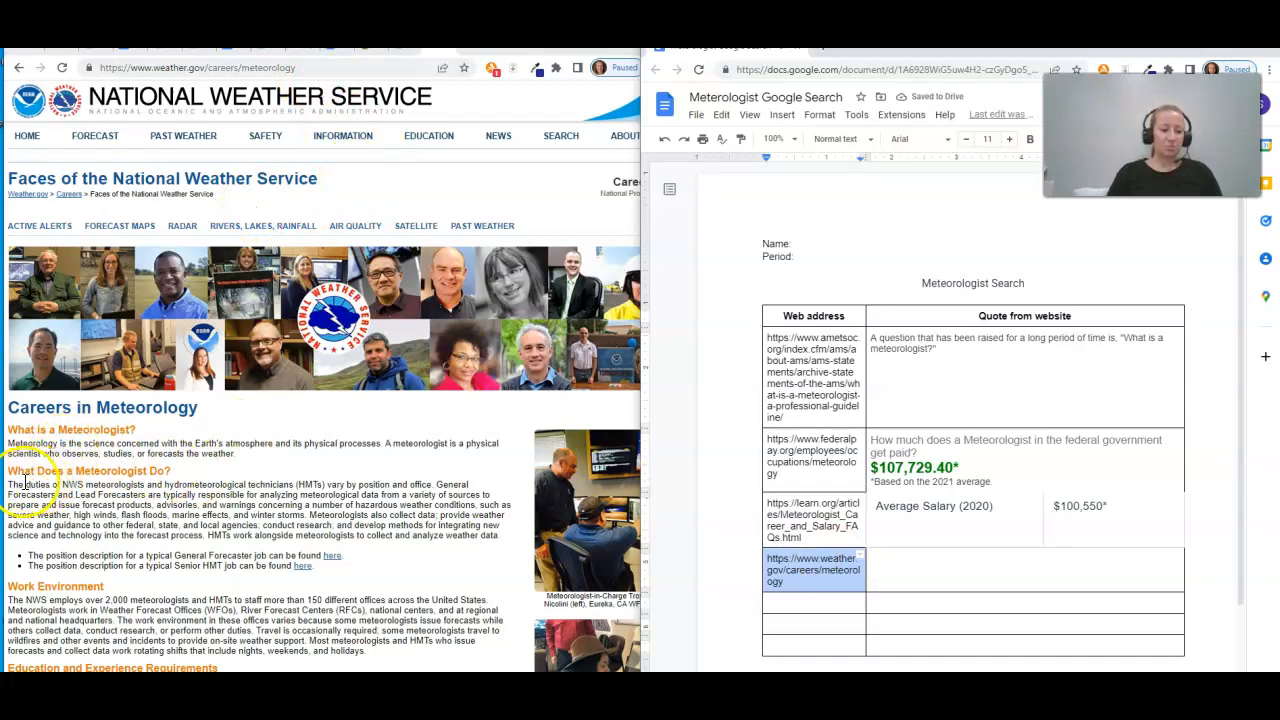
# Copy the "What is a Meteorologist?" paragraph from the weather.gov page into the fourth row's Quote from website cell
pyautogui.moveTo(8, 443); pyautogui.dragTo(243, 457)
pyautogui.hotkey('ctrl', 'c')
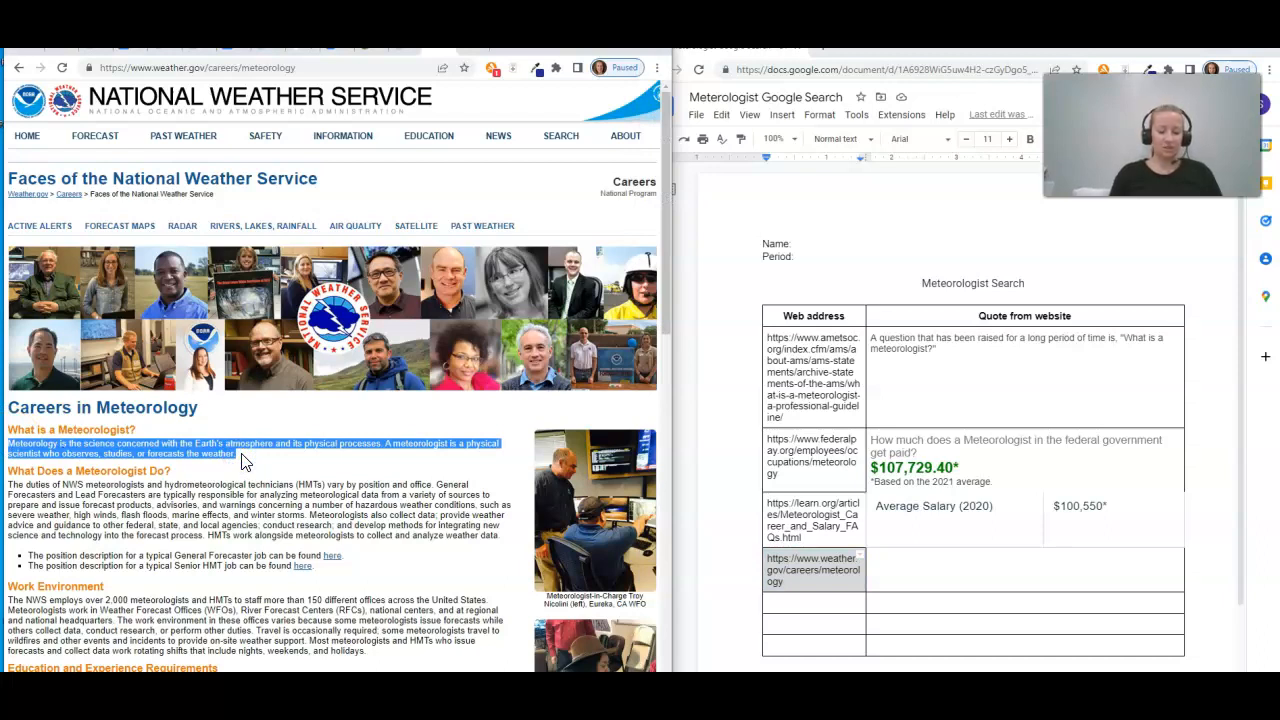
pyautogui.click(994, 579)
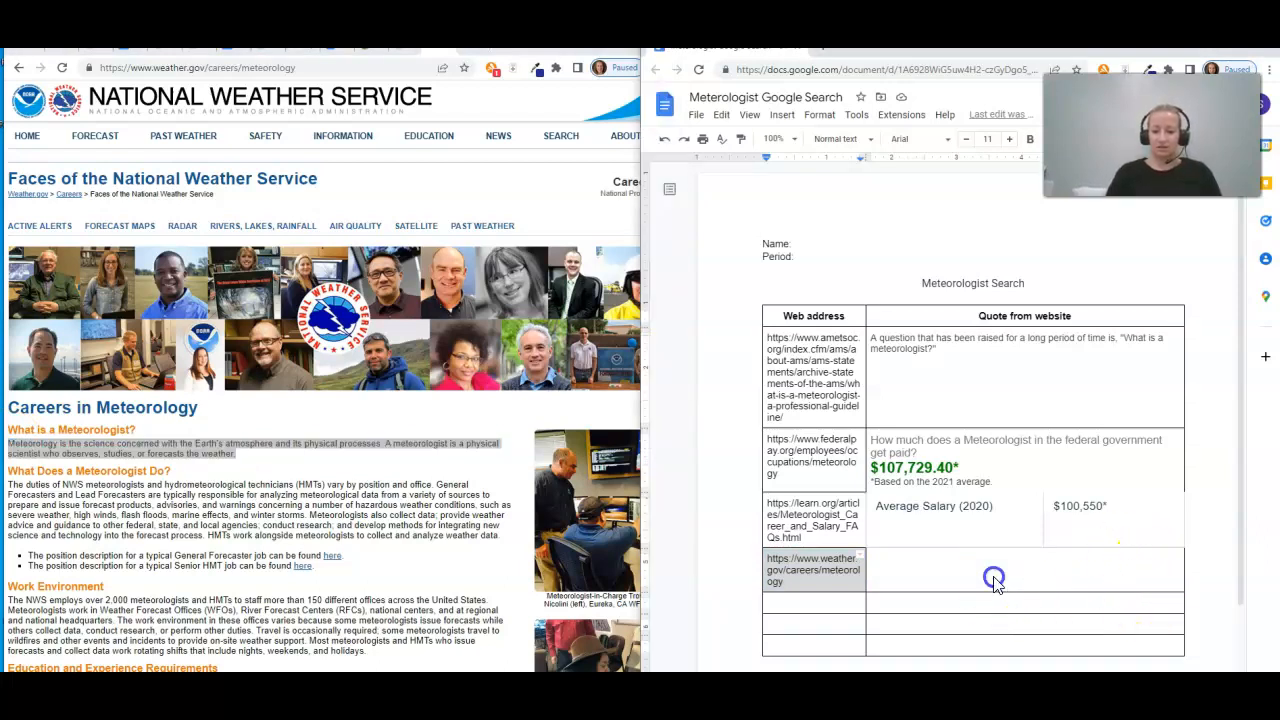
pyautogui.hotkey('ctrl', 'v')
pyautogui.click(998, 620)
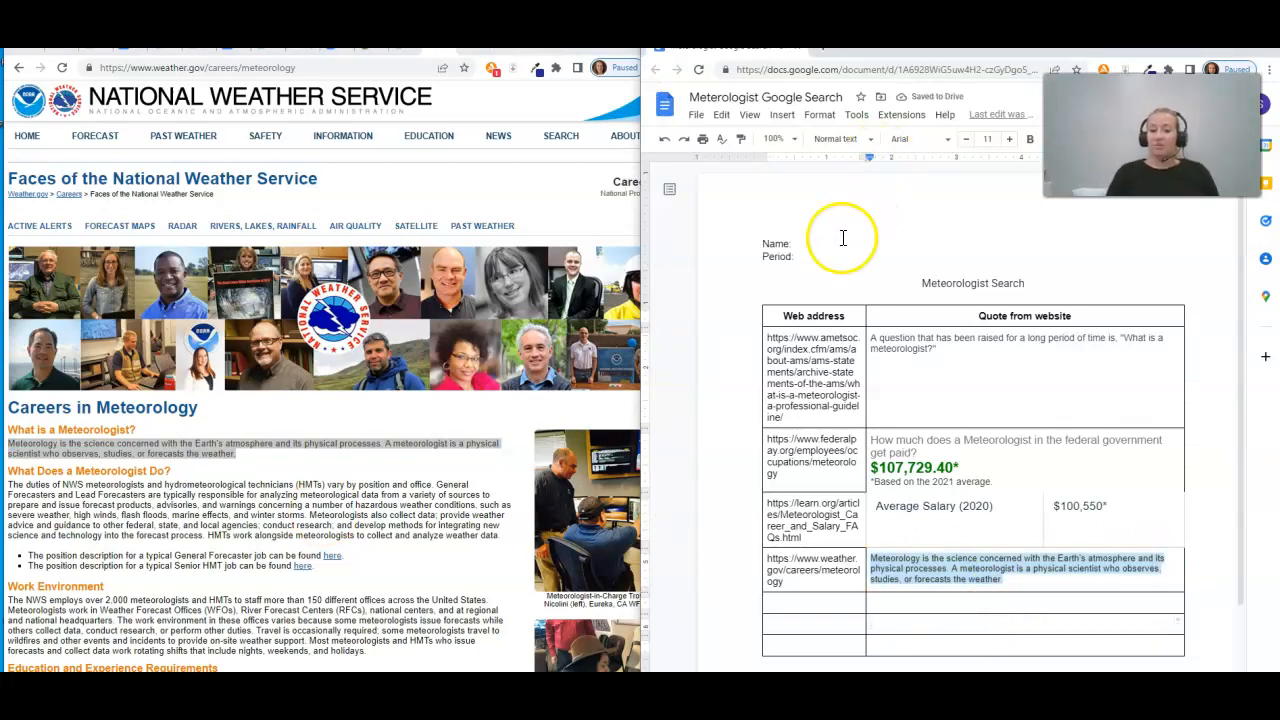
# Fill in the student's name and set the period to 5 in the document heading
pyautogui.click(808, 243)
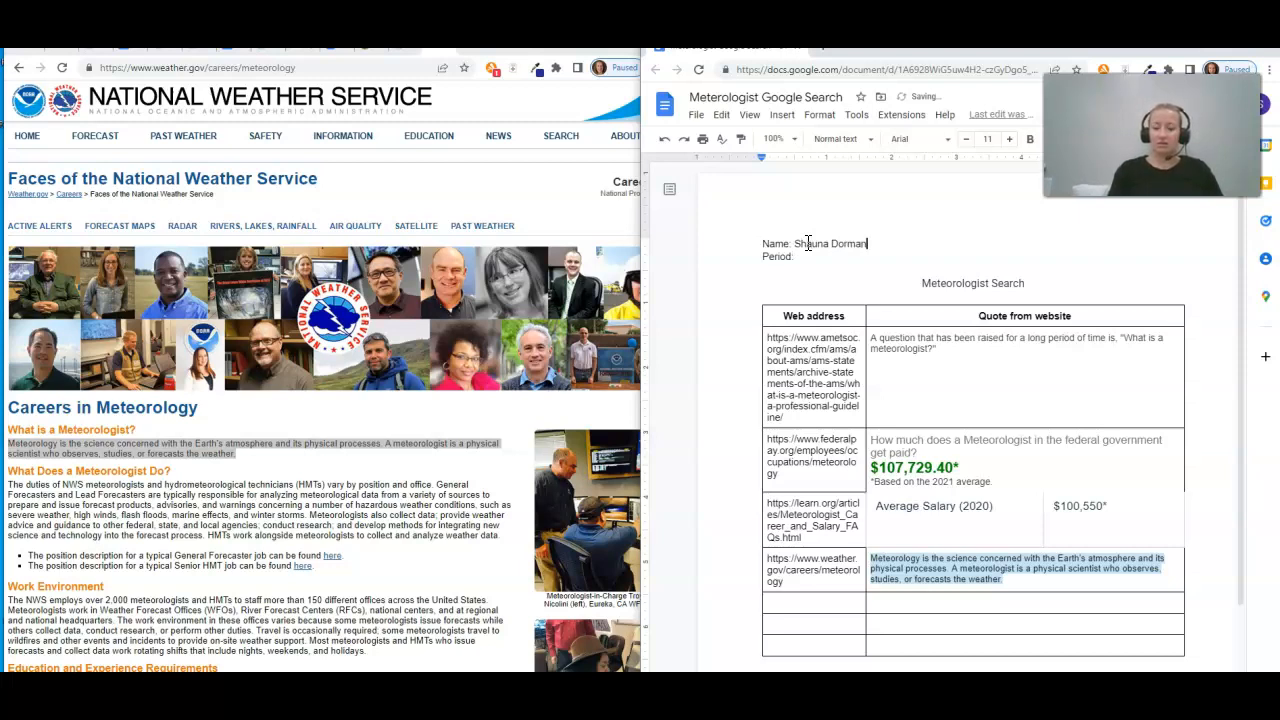
pyautogui.click(803, 256)
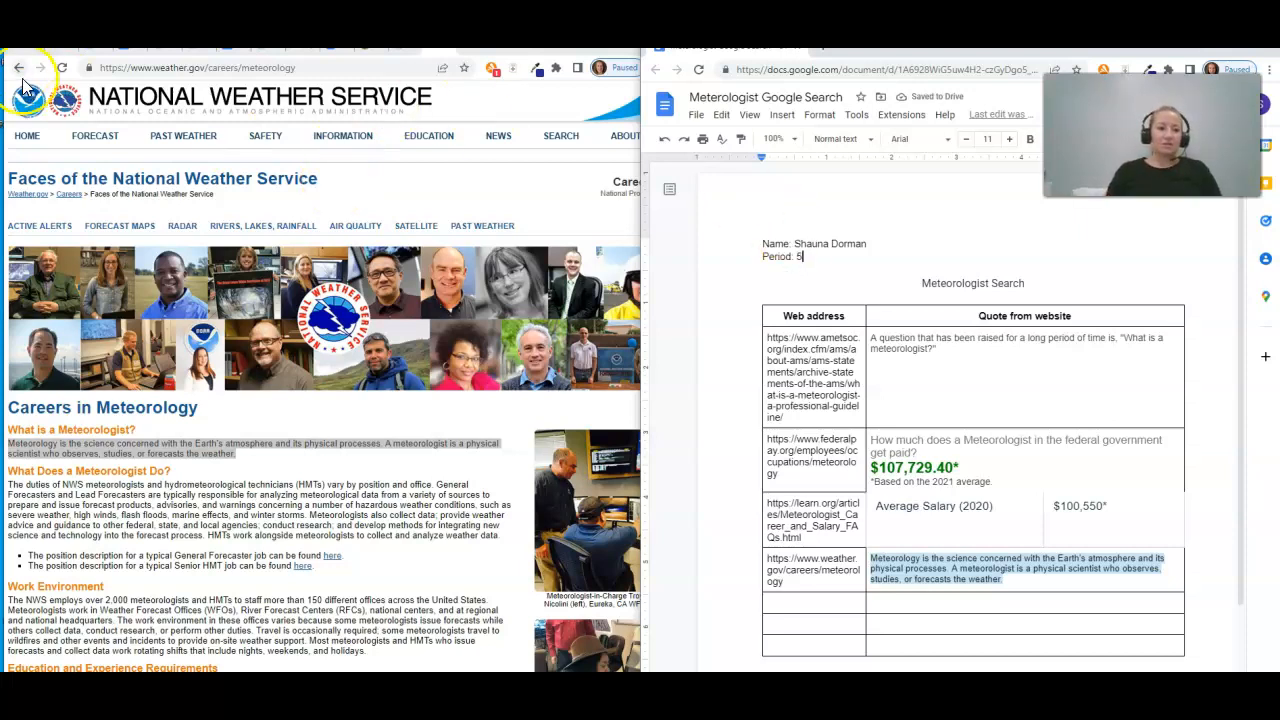
# Maximize the weather.gov browser window and open the Google home page by searching for google
pyautogui.click(181, 67)
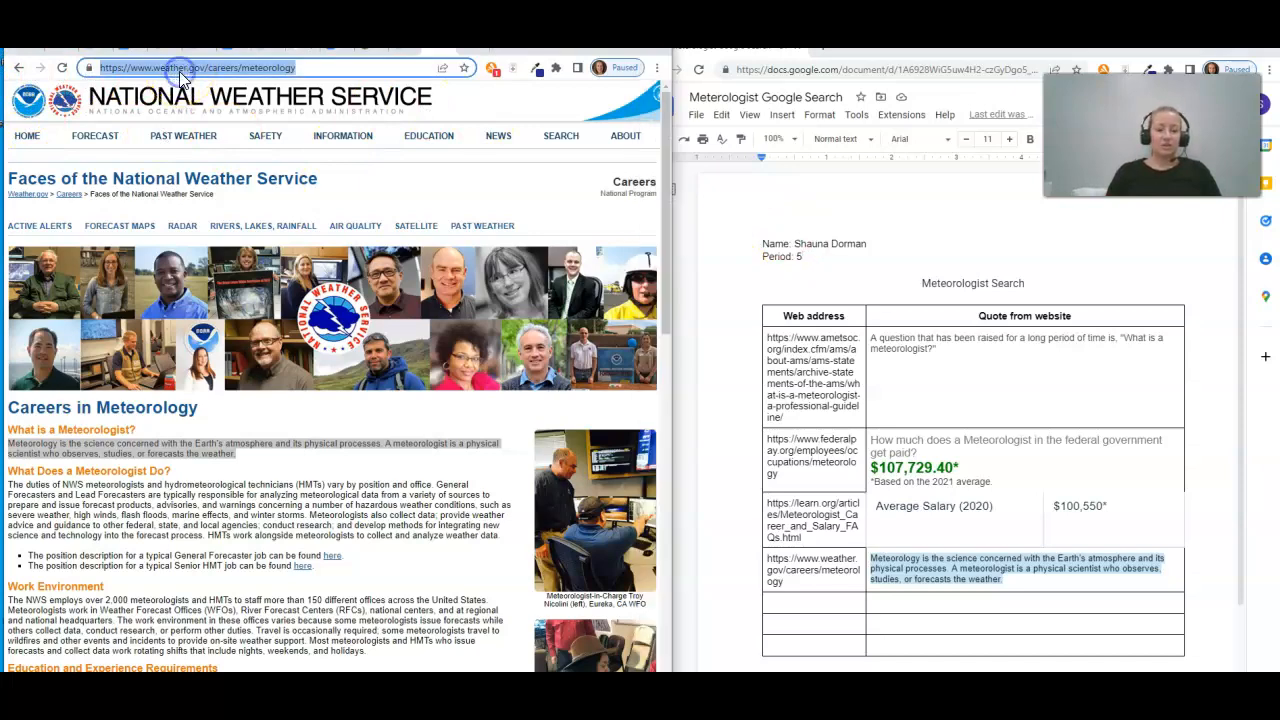
pyautogui.click(625, 36)
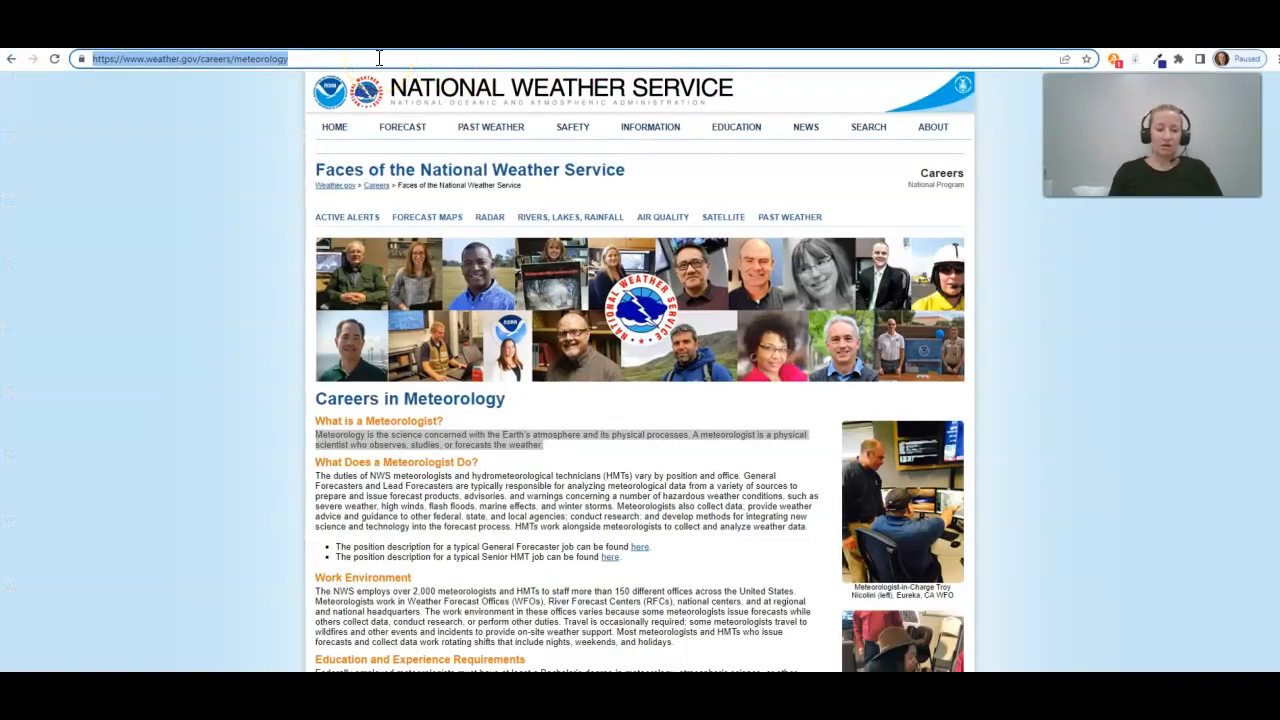
pyautogui.write('google')
pyautogui.press('Return')
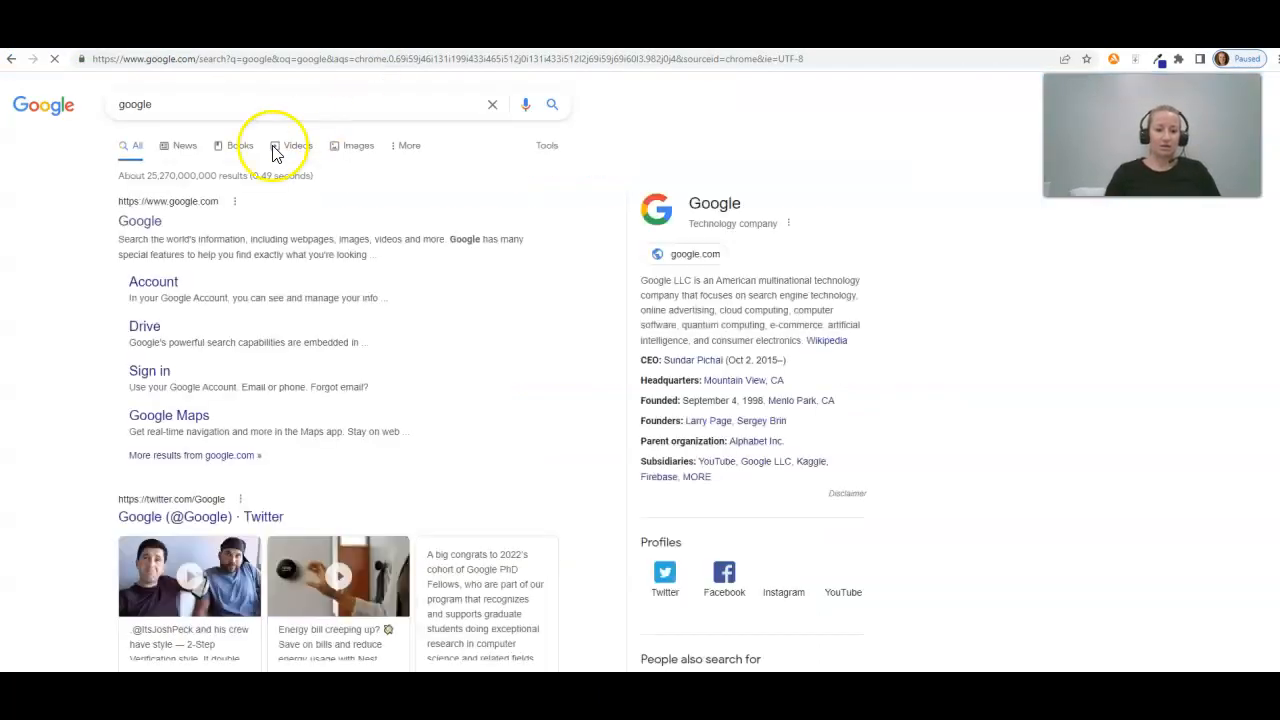
pyautogui.click(135, 223)
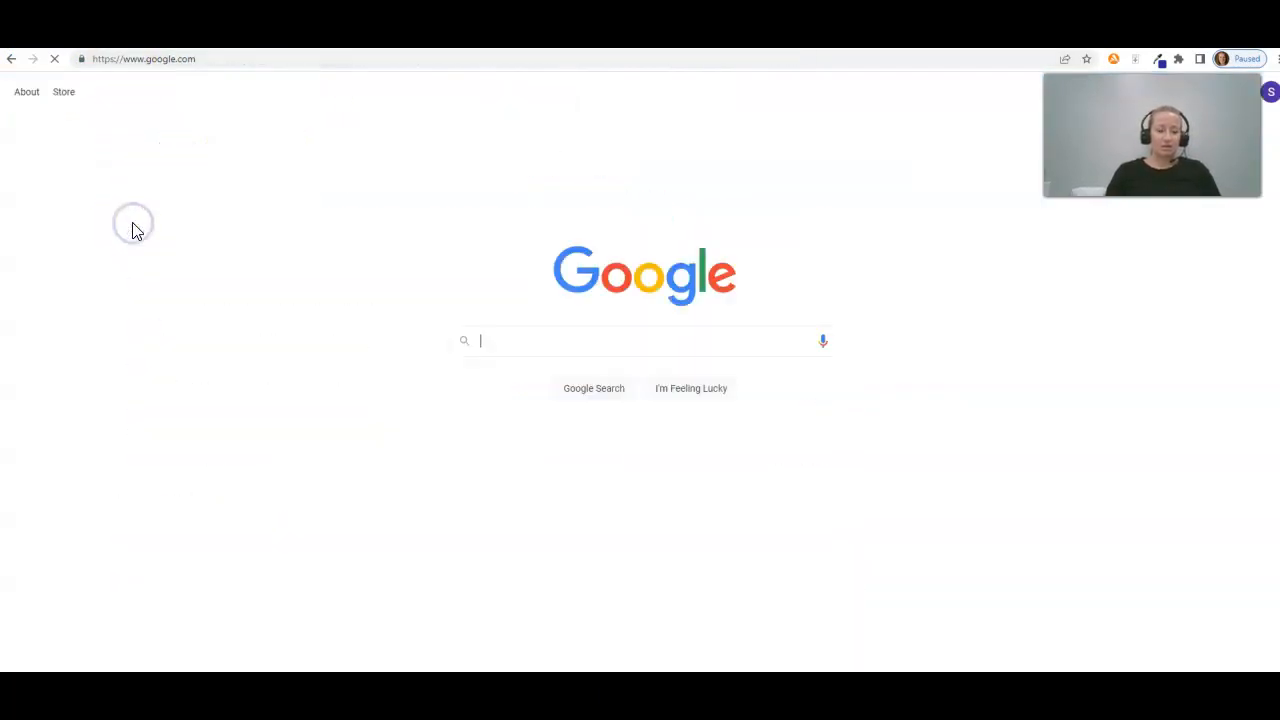
# Search Google for meteorologist using the correctly spelled suggestion
pyautogui.click(511, 344)
pyautogui.write('meters')
pyautogui.press('BackSpace')
pyautogui.press('BackSpace')
pyautogui.write('orologist')
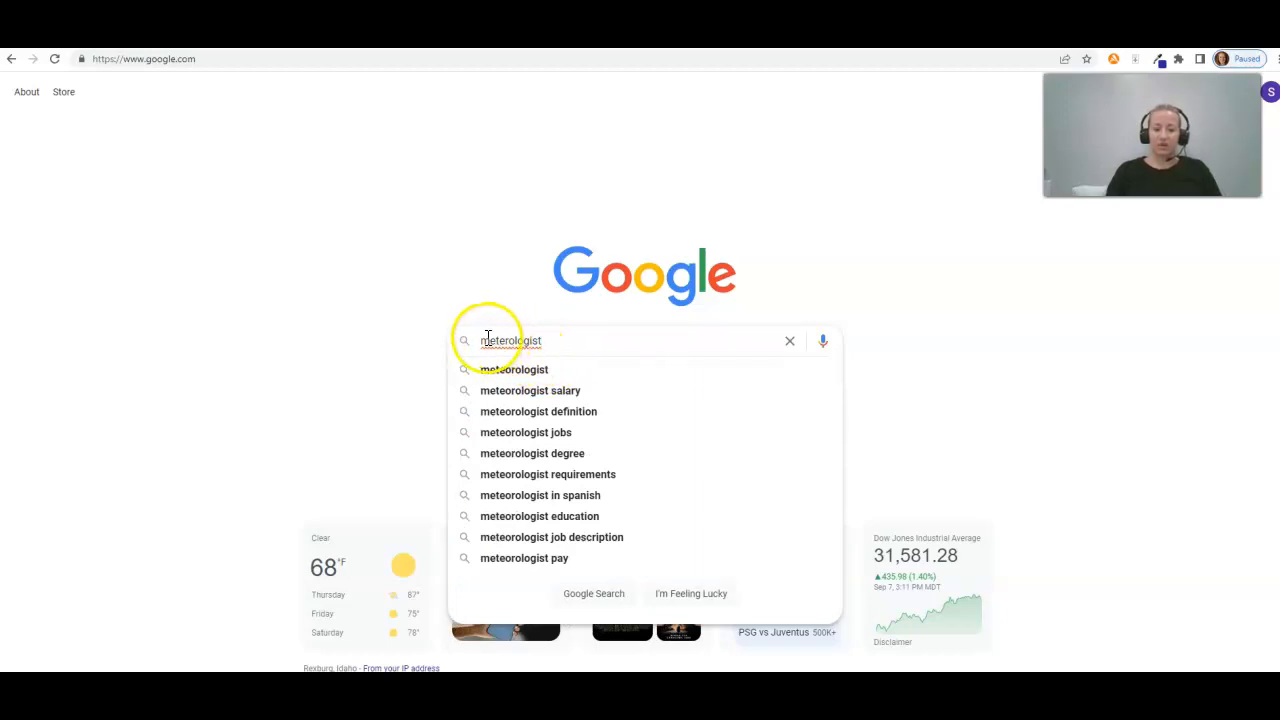
pyautogui.click(546, 371)
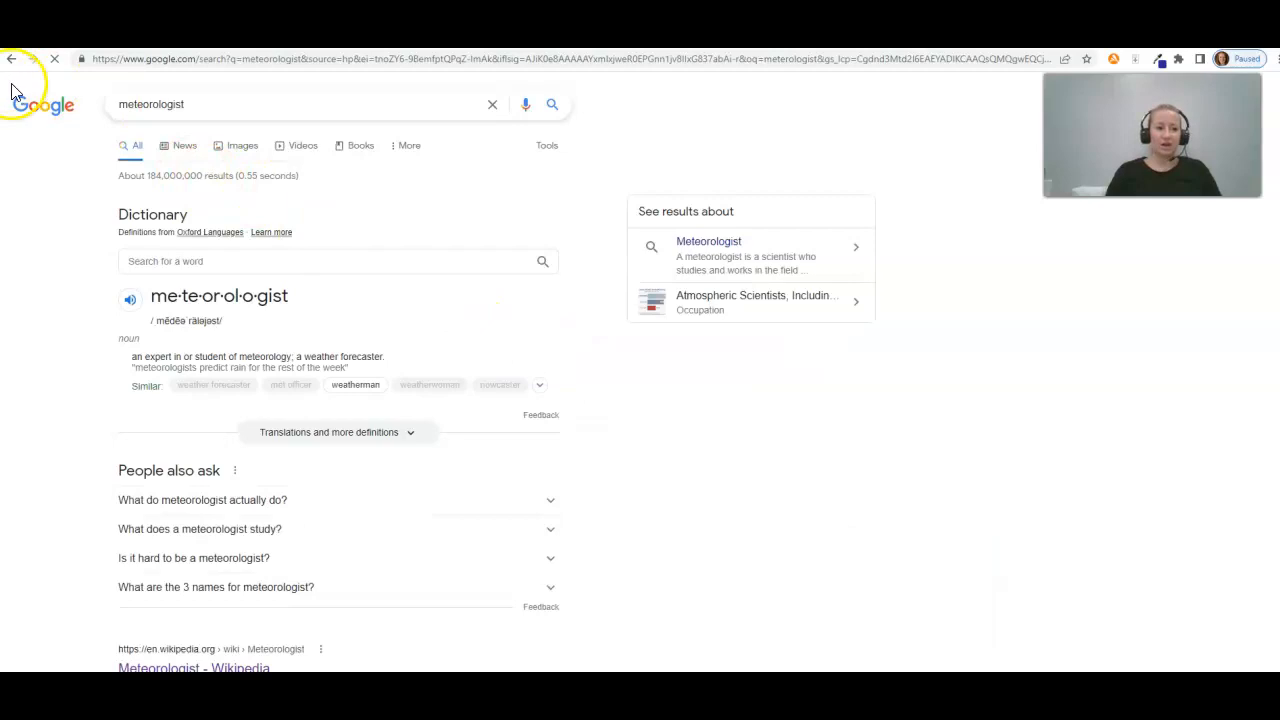
# Try enclosing meteorologist in quotation marks in the search query, and remove both marks again
pyautogui.click(119, 104)
pyautogui.write('"')
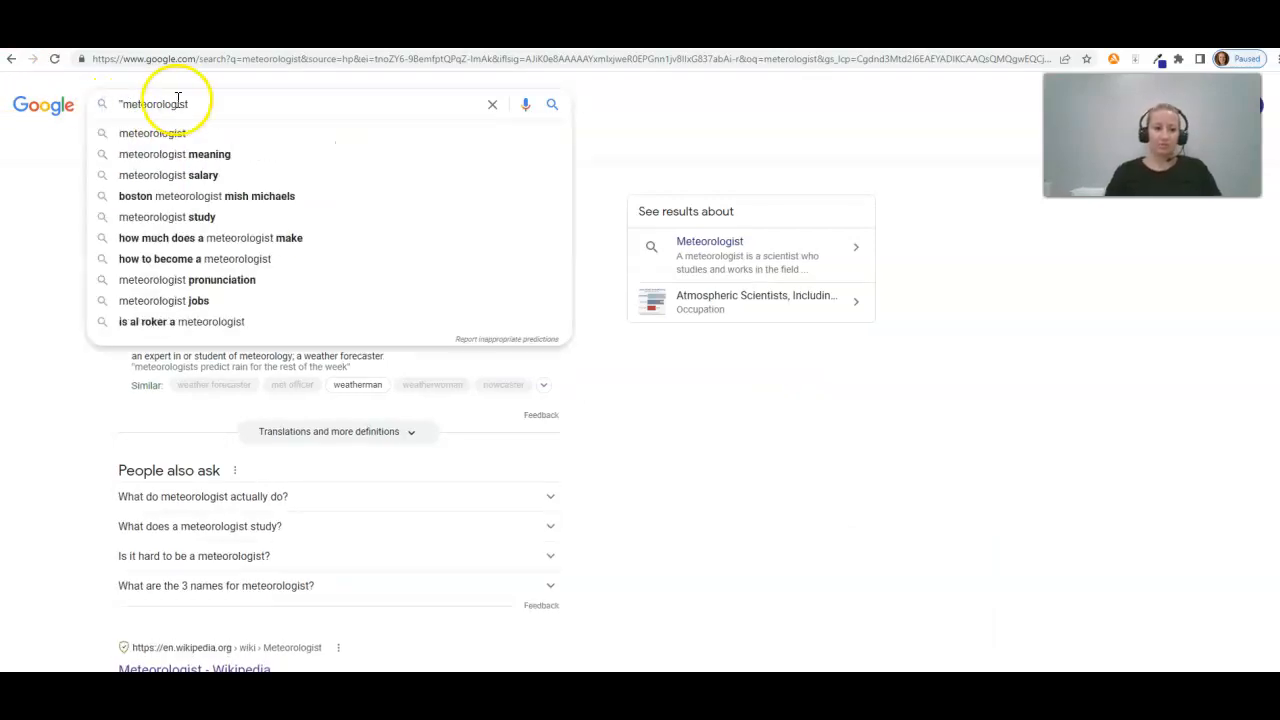
pyautogui.click(192, 104)
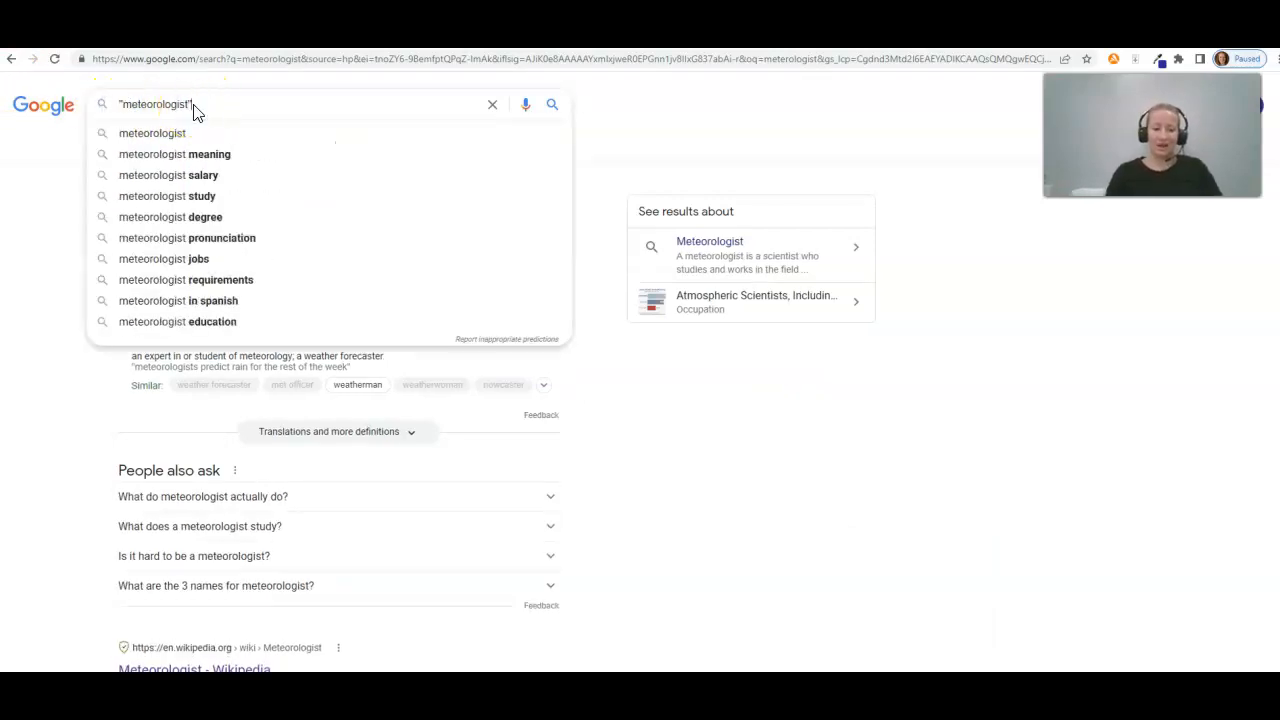
pyautogui.write('"')
pyautogui.click(222, 112)
pyautogui.press('BackSpace')
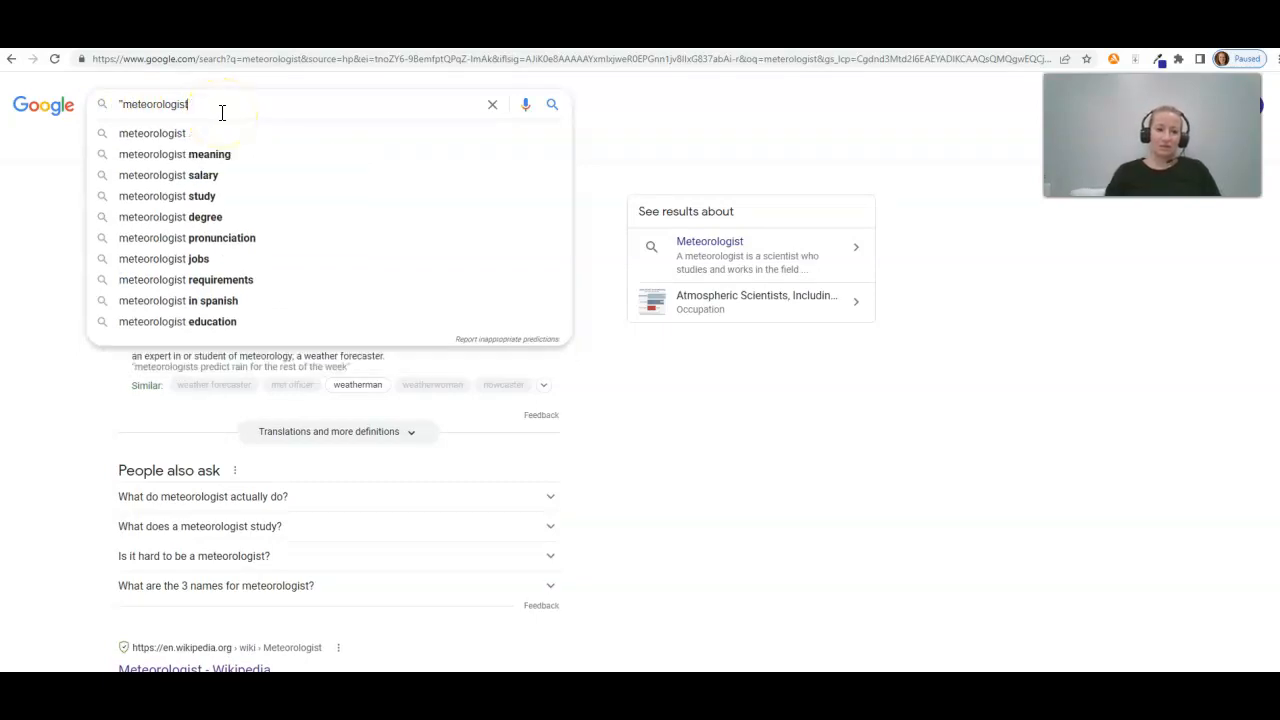
pyautogui.click(120, 101)
pyautogui.press('BackSpace')
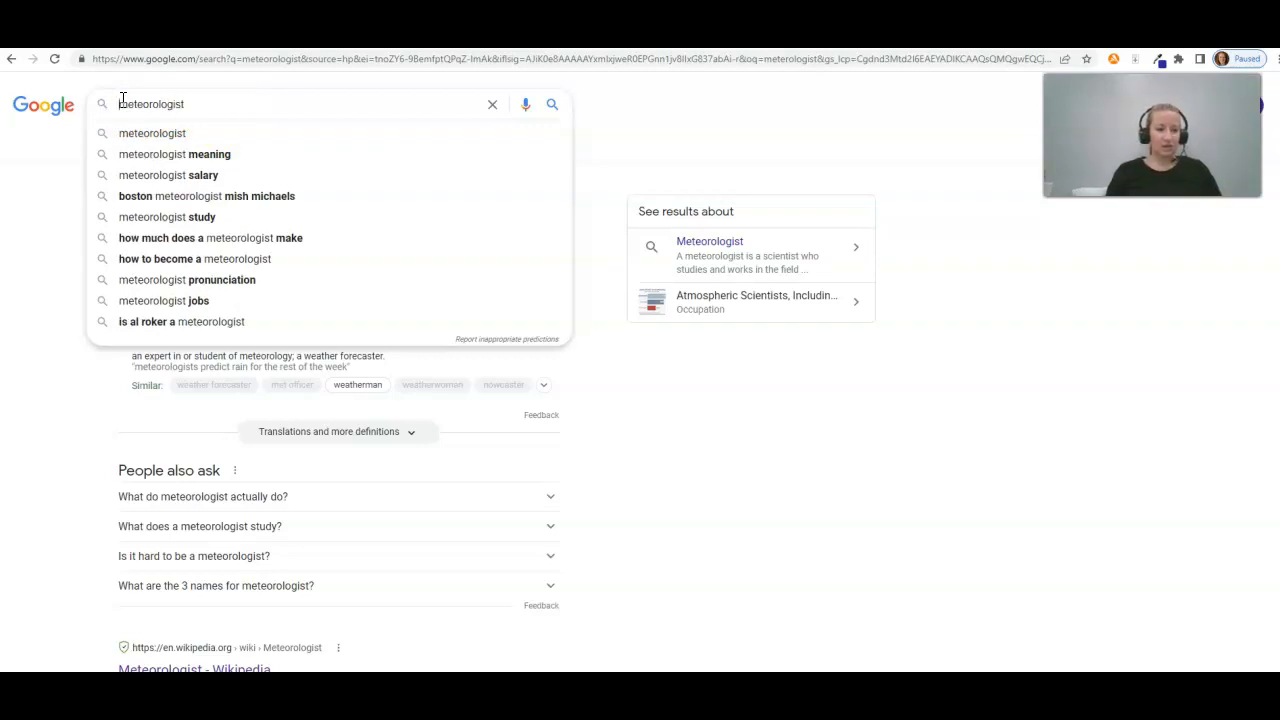
# Change the Google query to ~meteorologist 2020..2022, combining the synonym operator with a year range
pyautogui.write('~')
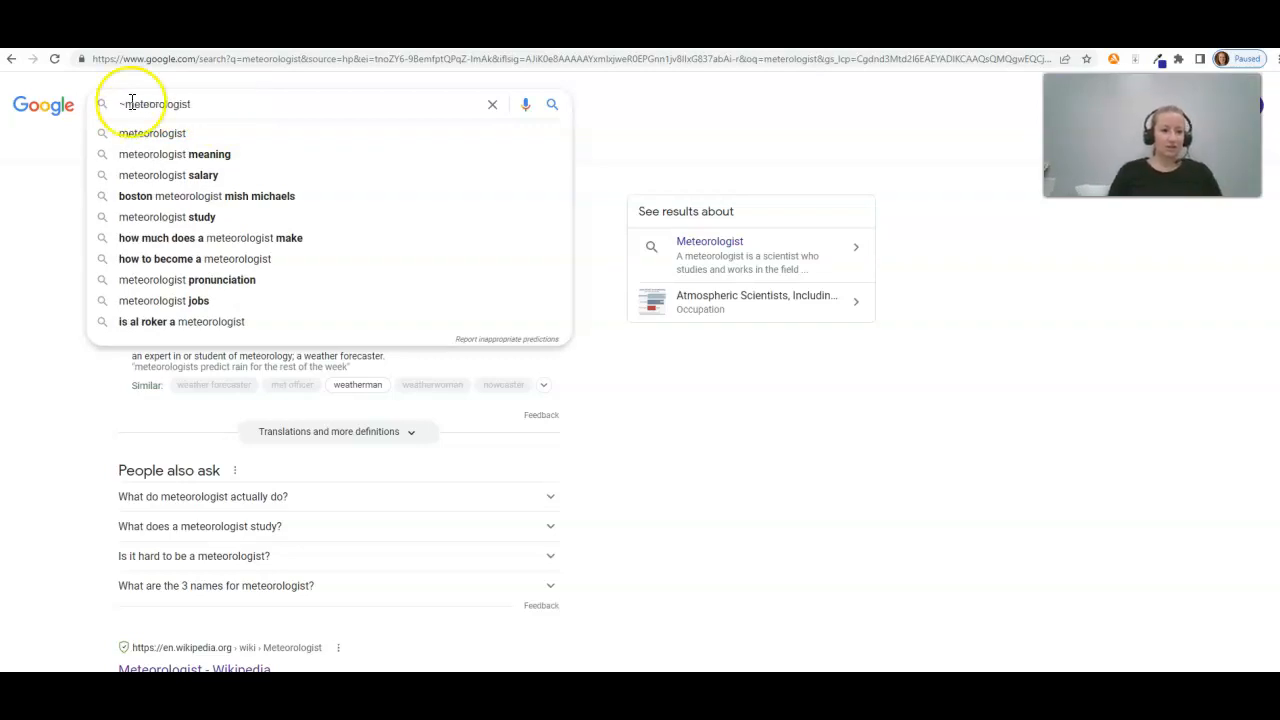
pyautogui.click(206, 106)
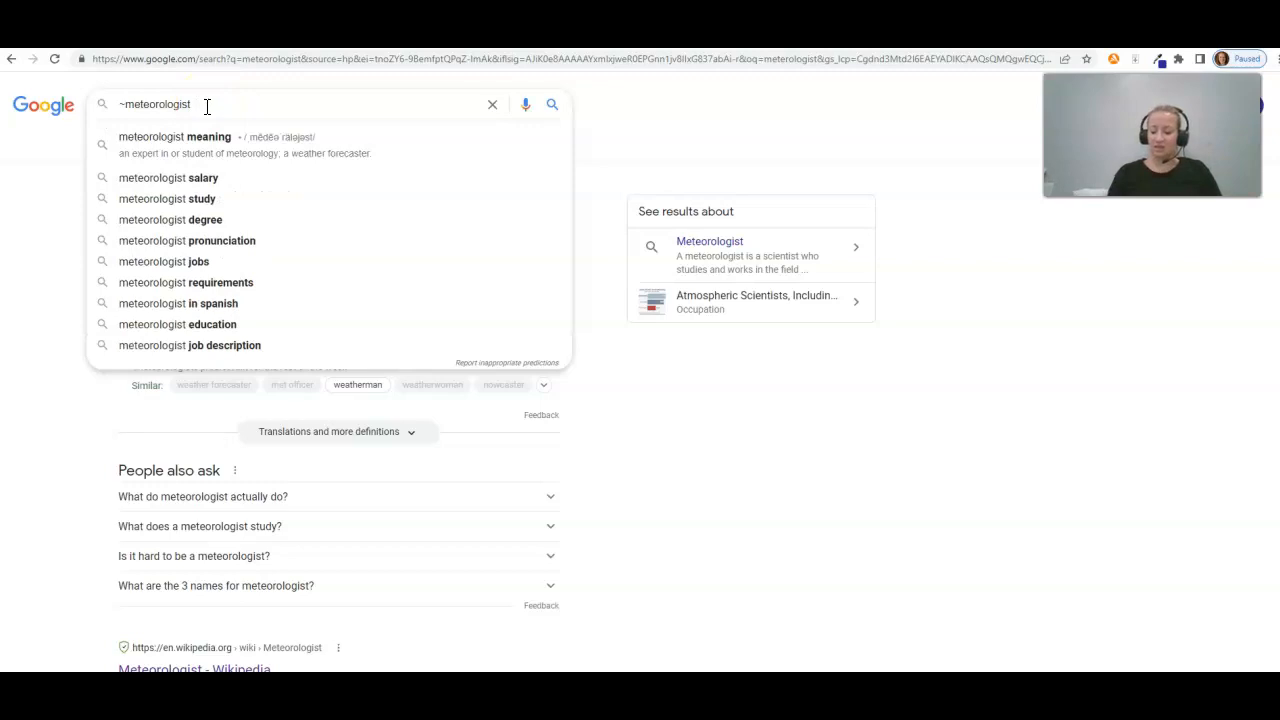
pyautogui.write('2020')
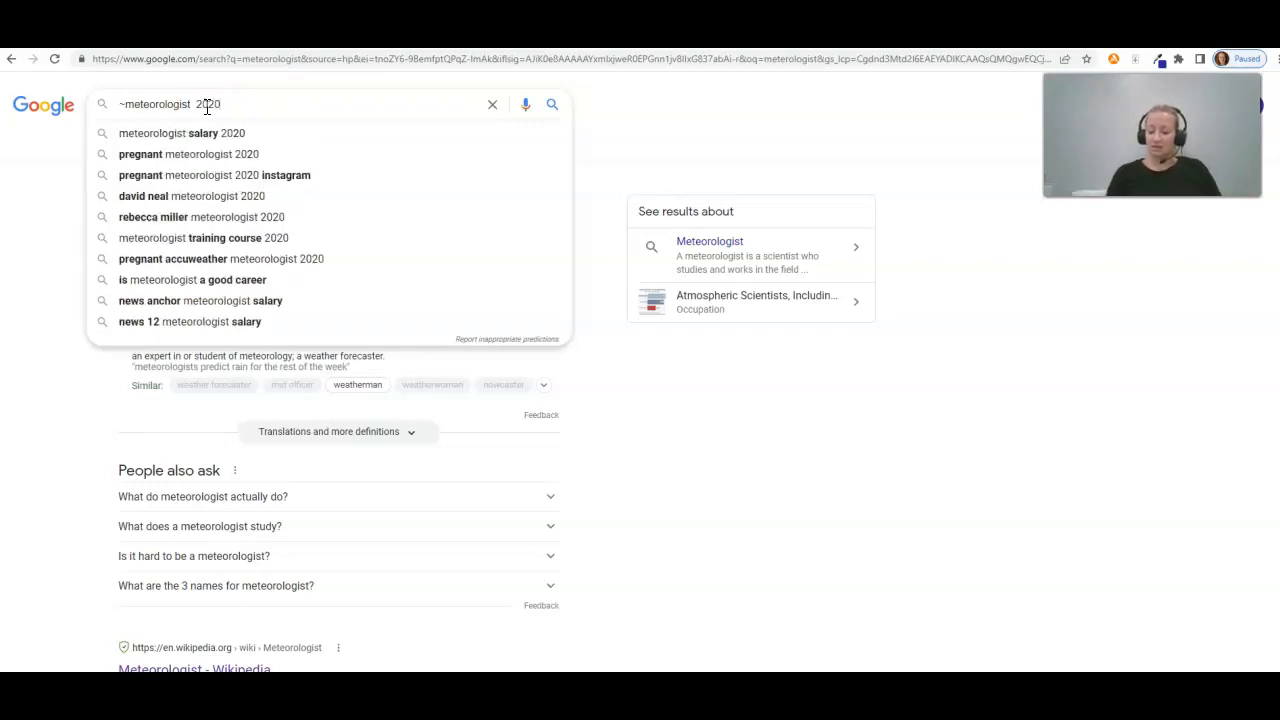
pyautogui.write(' 2022')
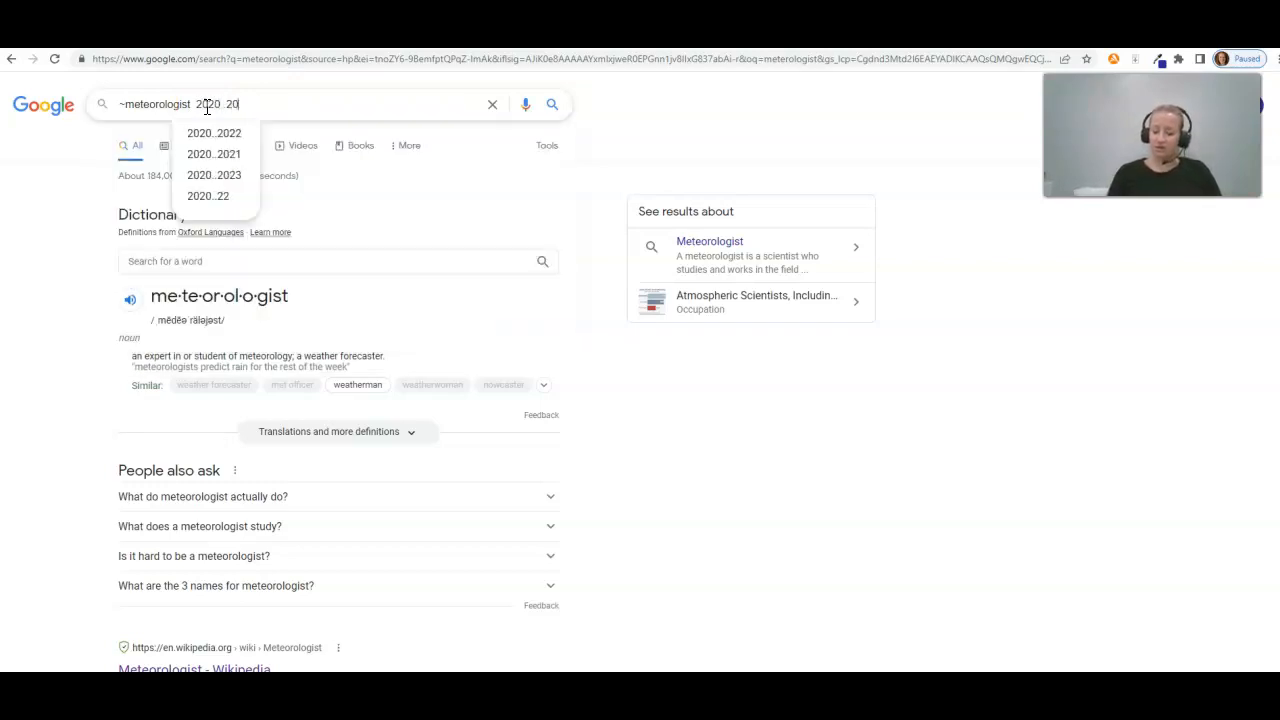